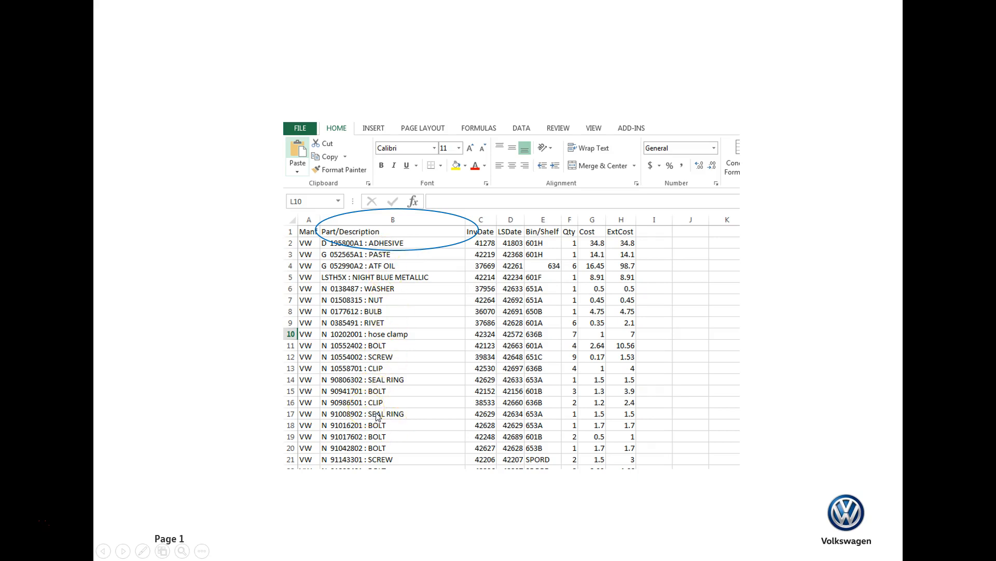
Step: Advance through the slides describing the inventory aging report export and exit the slide show
left_click(378, 416)
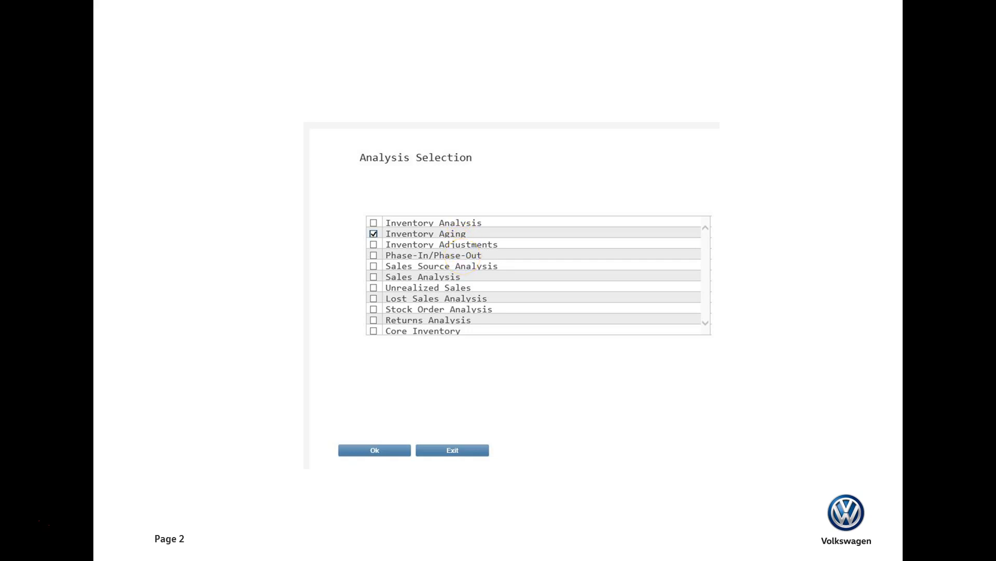
key("Right")
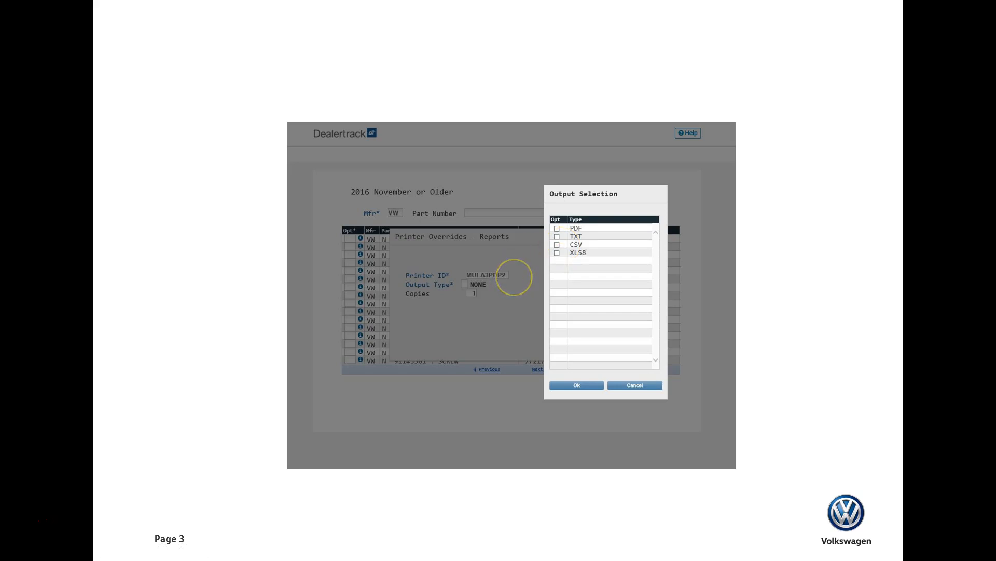
key("Right")
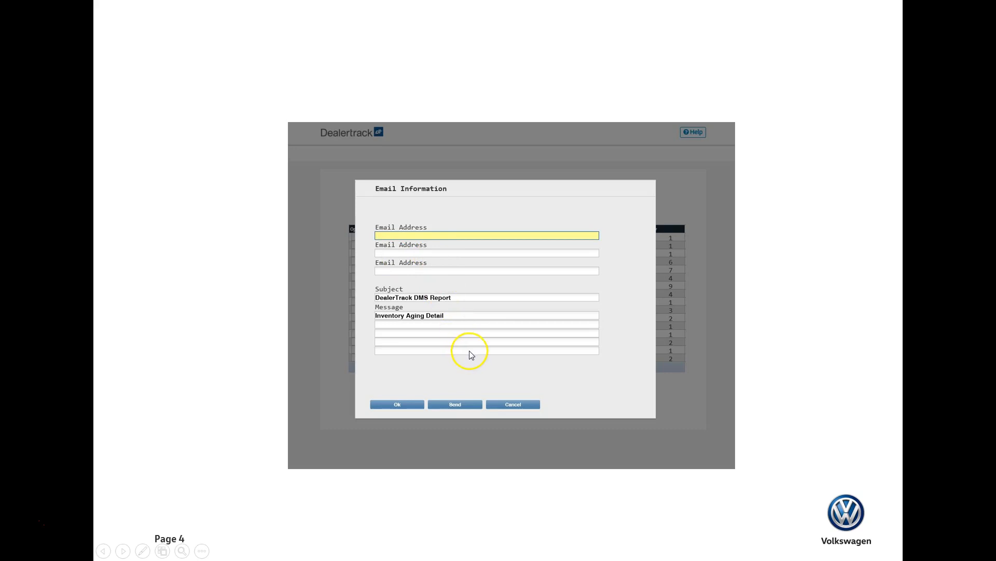
key("Escape")
Step: Switch to the DealerTrack DMS Report email and open its REPORT.CSV attachment
mouse_move(78, 549)
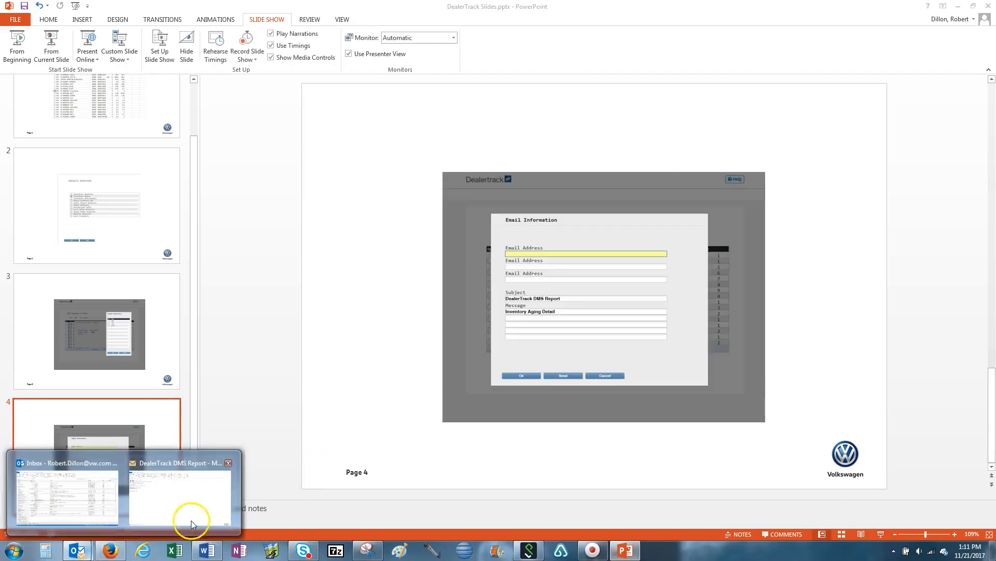
left_click(188, 529)
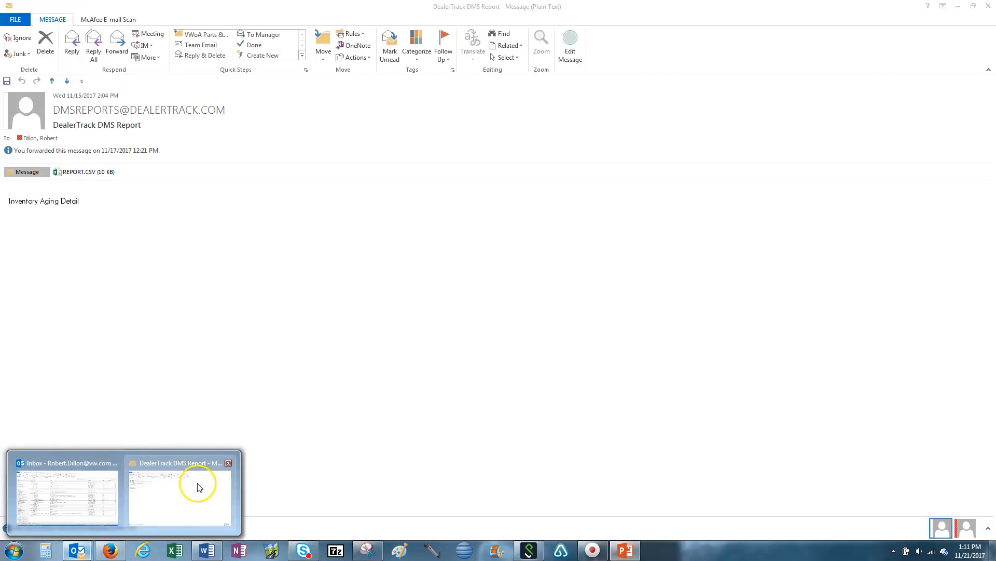
left_click(83, 175)
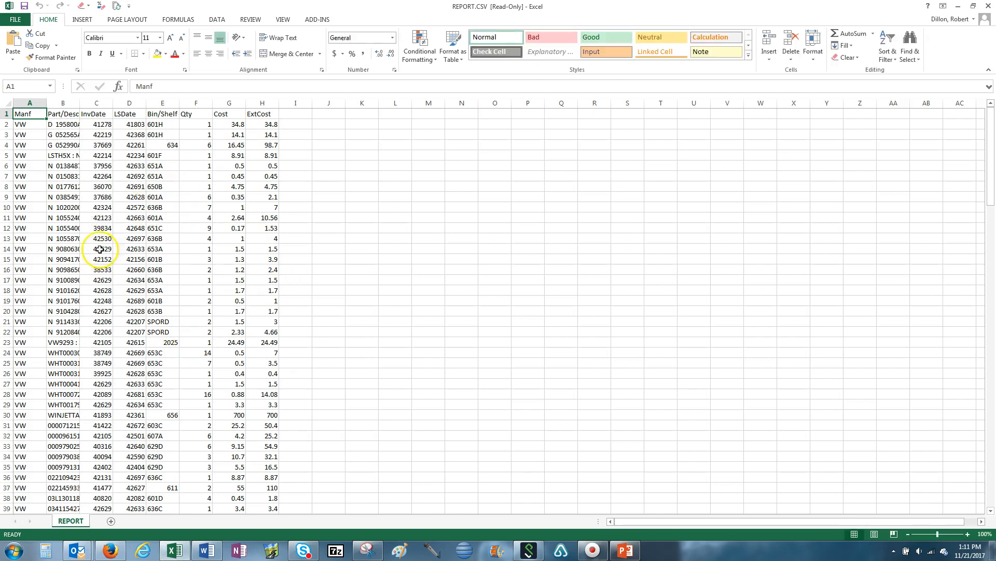
Step: Select the whole sheet and autofit all column widths
left_click(6, 104)
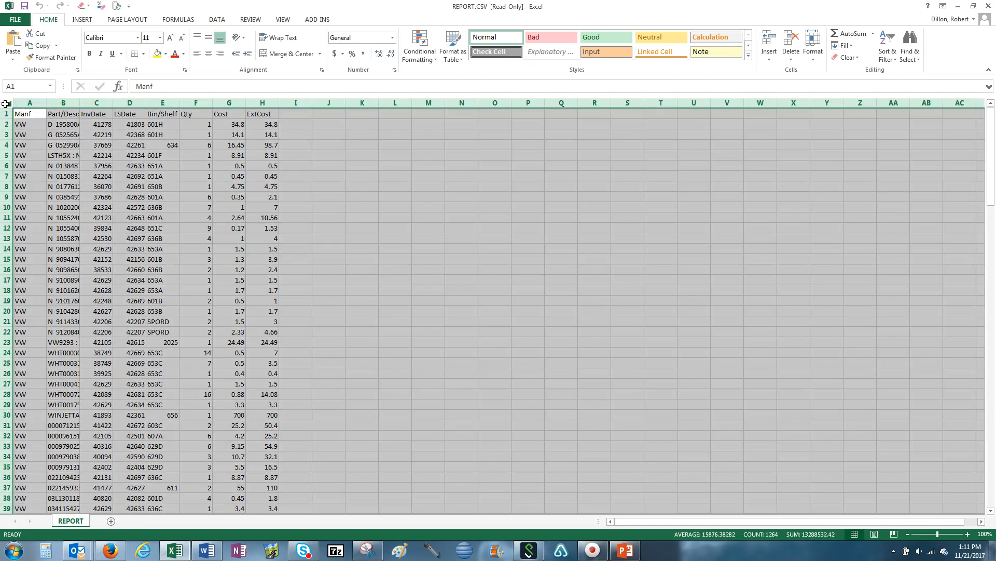
double_click(77, 103)
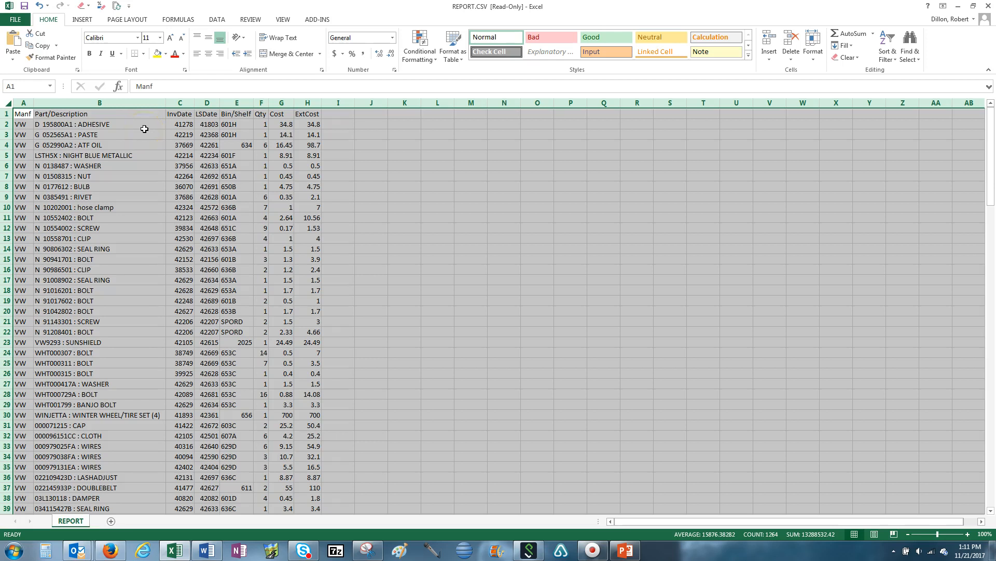
left_click(120, 132)
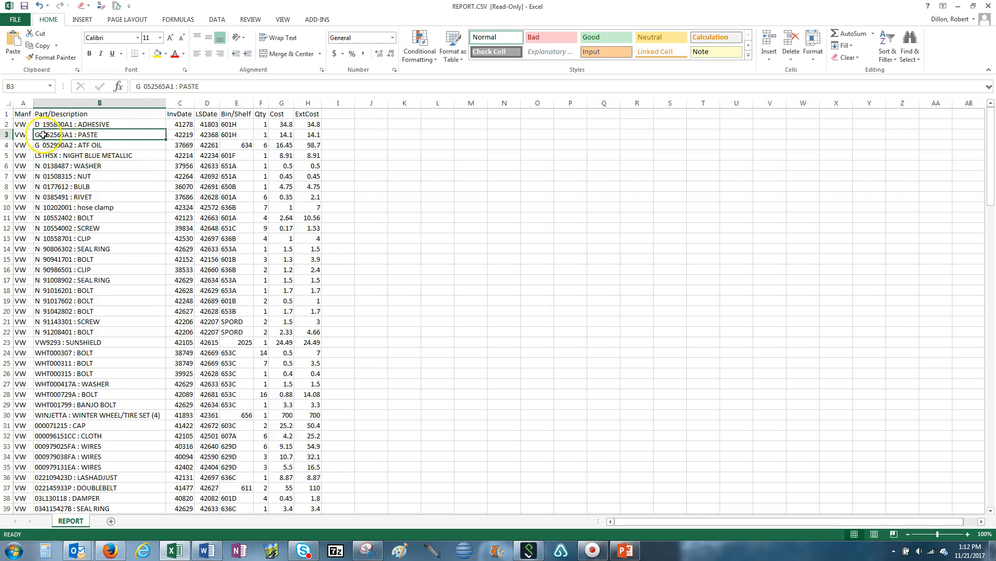
Step: Insert a blank column between Part/Description and InvDate
left_click(97, 103)
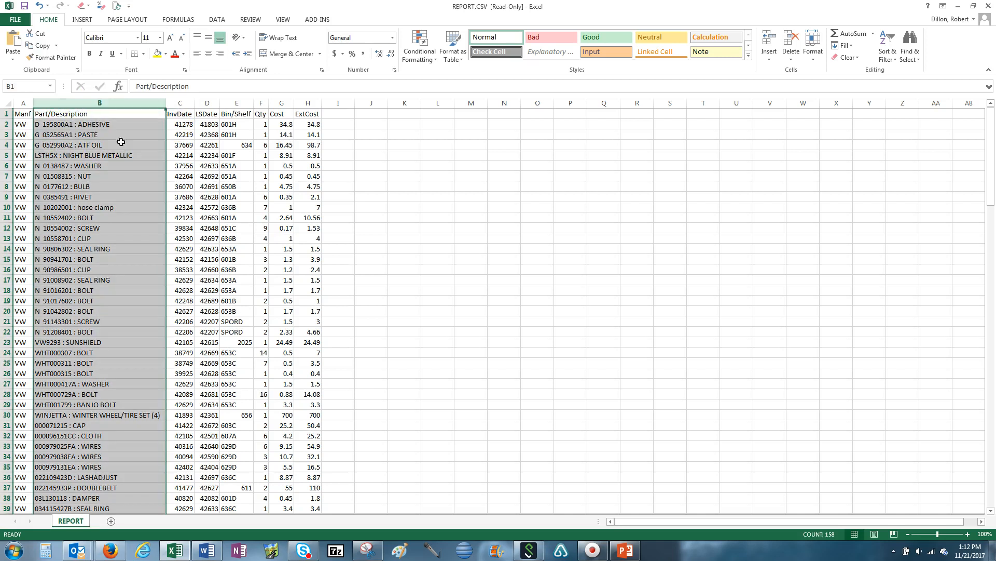
left_click(181, 102)
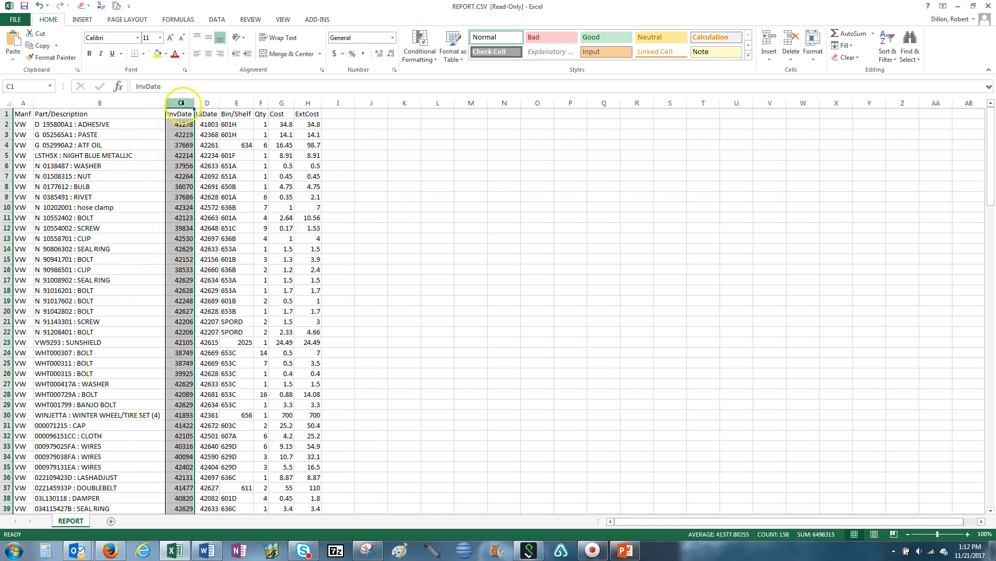
left_click(770, 61)
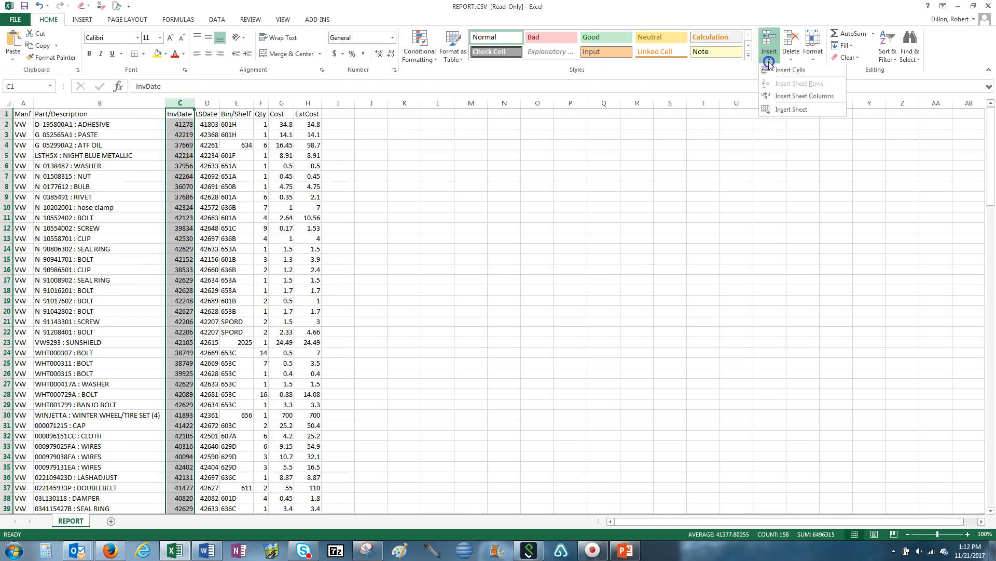
left_click(773, 70)
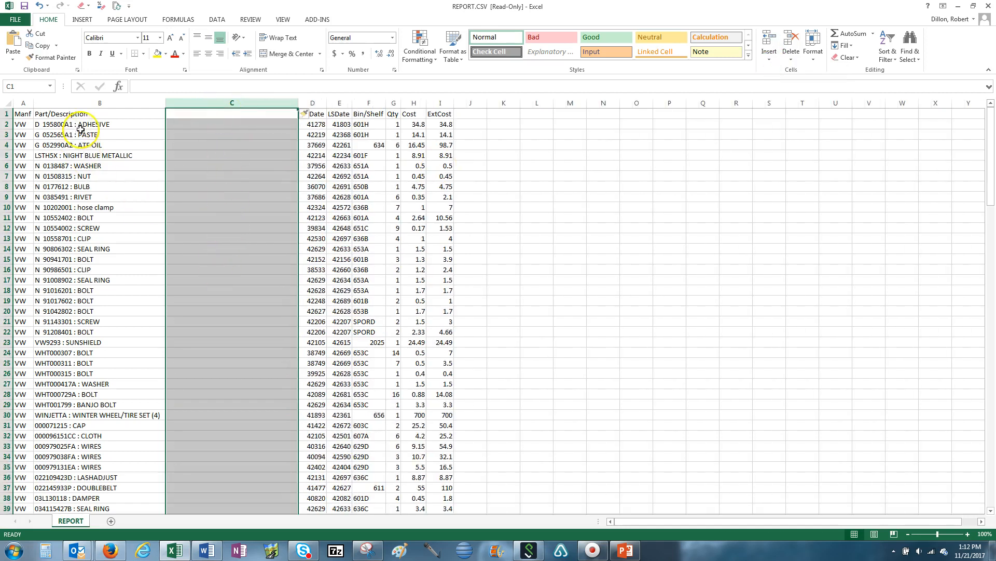
Step: Split the Part/Description column into two columns with Text to Columns, using ':' as an extra delimiter
left_click(88, 103)
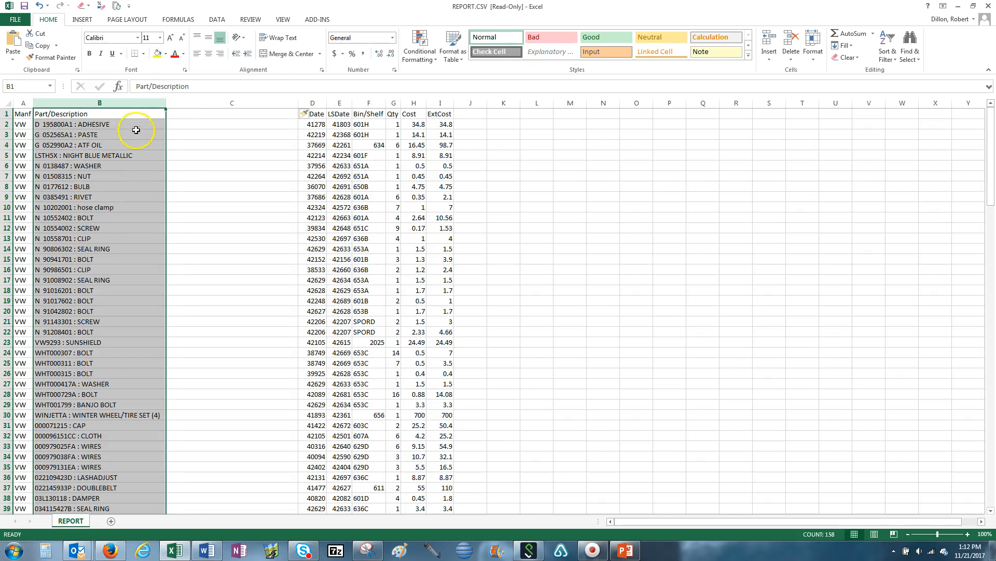
left_click(217, 19)
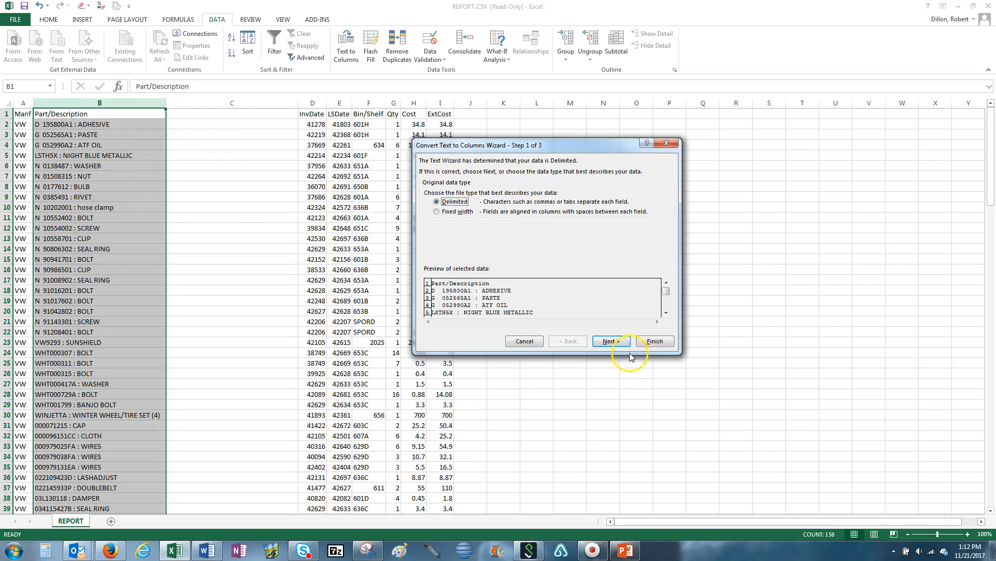
left_click(612, 341)
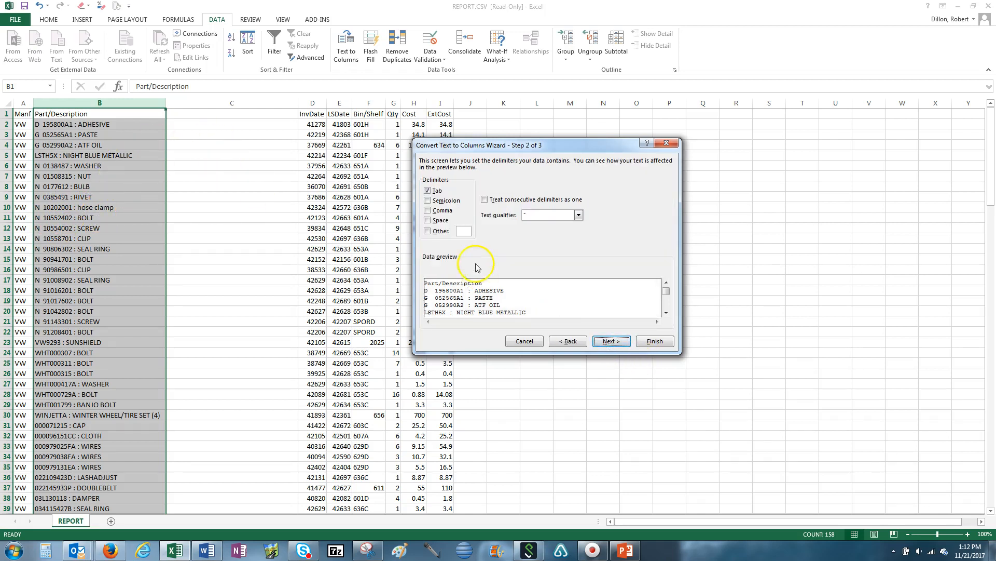
left_click(427, 231)
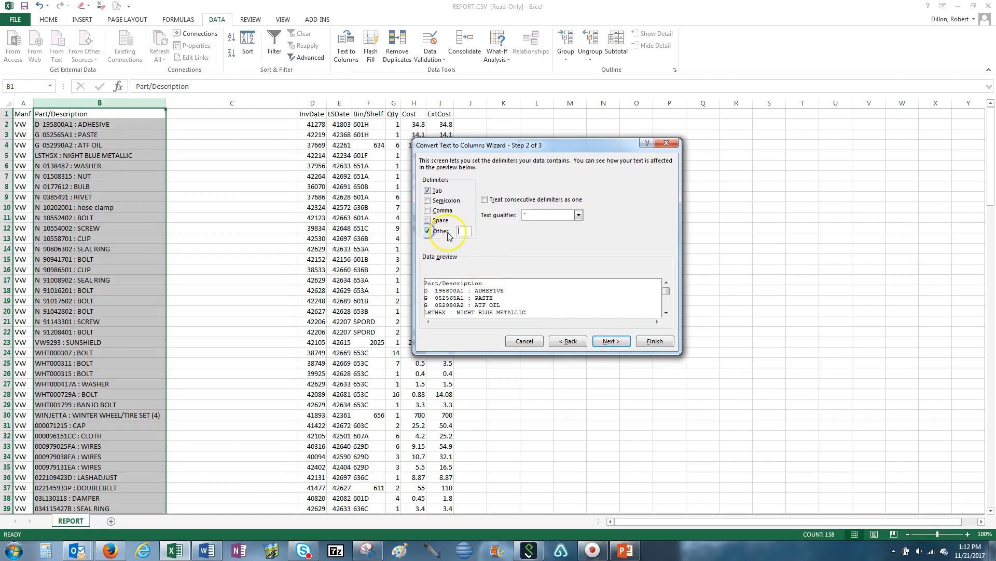
type(":")
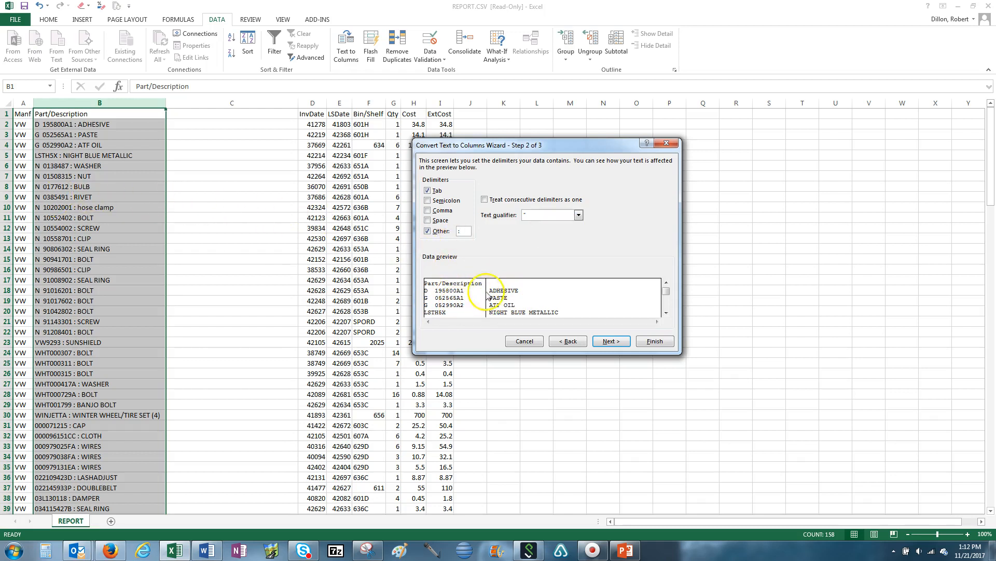
left_click(612, 341)
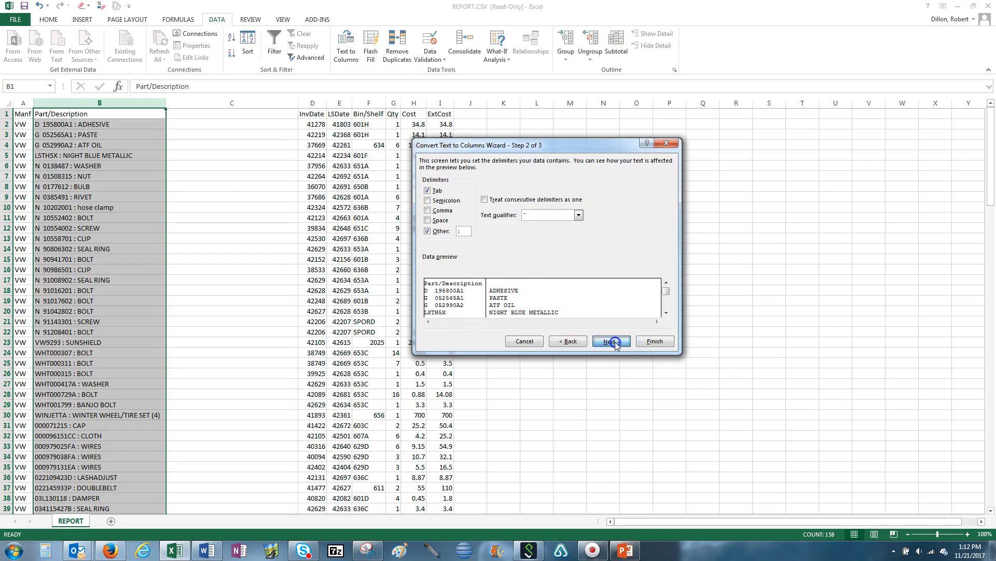
left_click(655, 341)
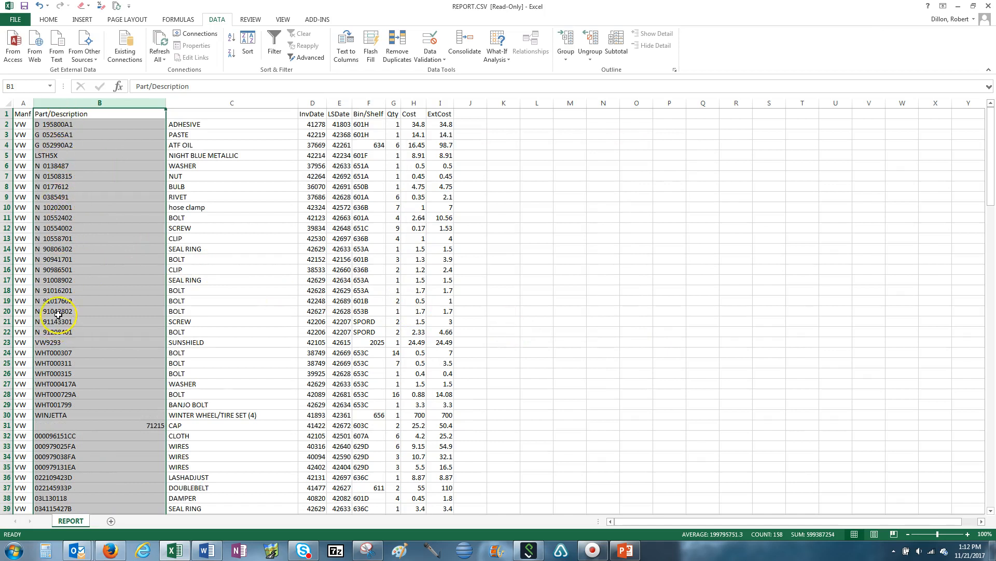
Step: Move the word Description from the Part/Description header into the new column's header cell
left_click(124, 113)
double_click(159, 87)
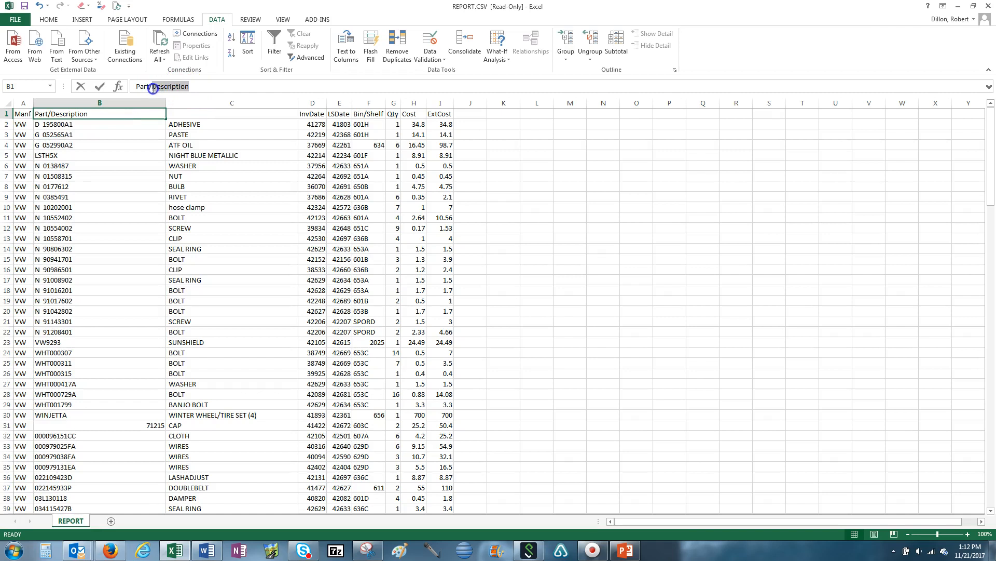
right_click(153, 88)
left_click(176, 101)
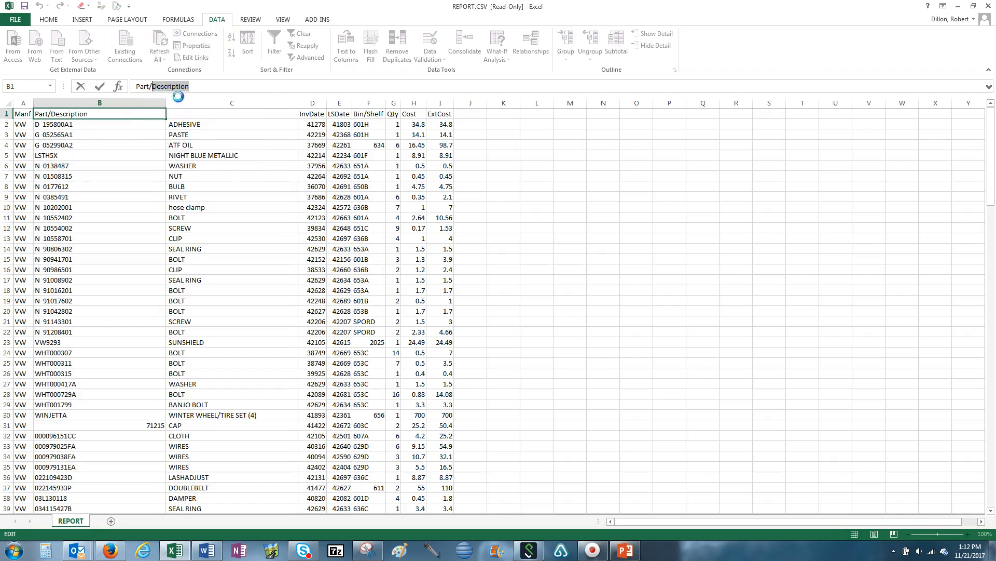
left_click(197, 114)
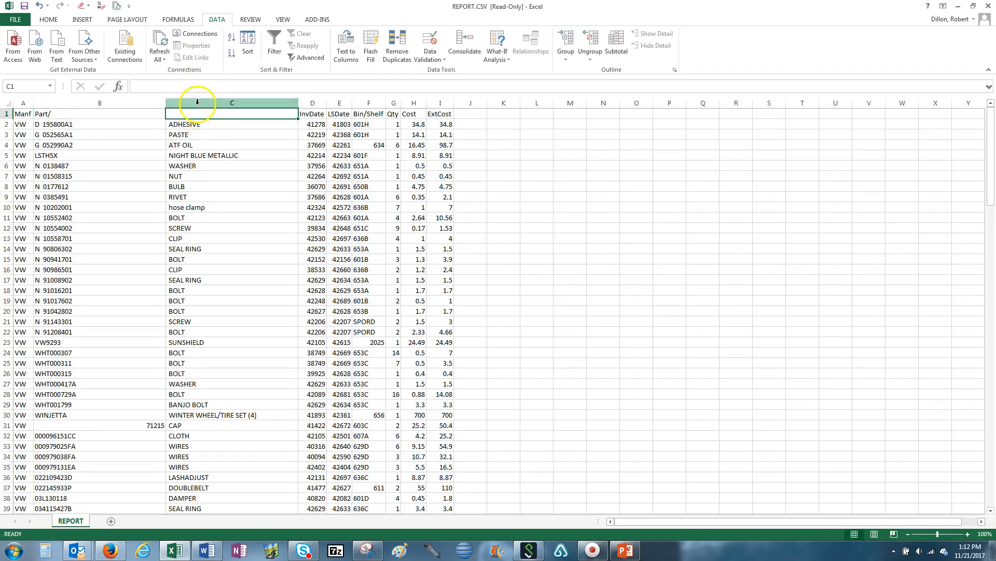
right_click(154, 88)
left_click(174, 130)
left_click(222, 112)
left_click(209, 140)
Step: Edit the first header so it reads Part
left_click(94, 114)
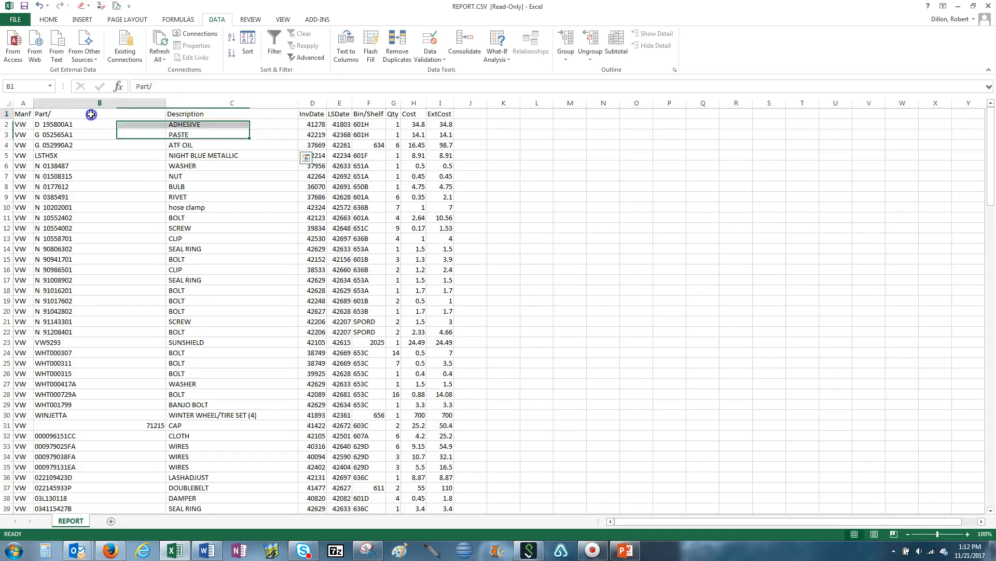
left_click(161, 86)
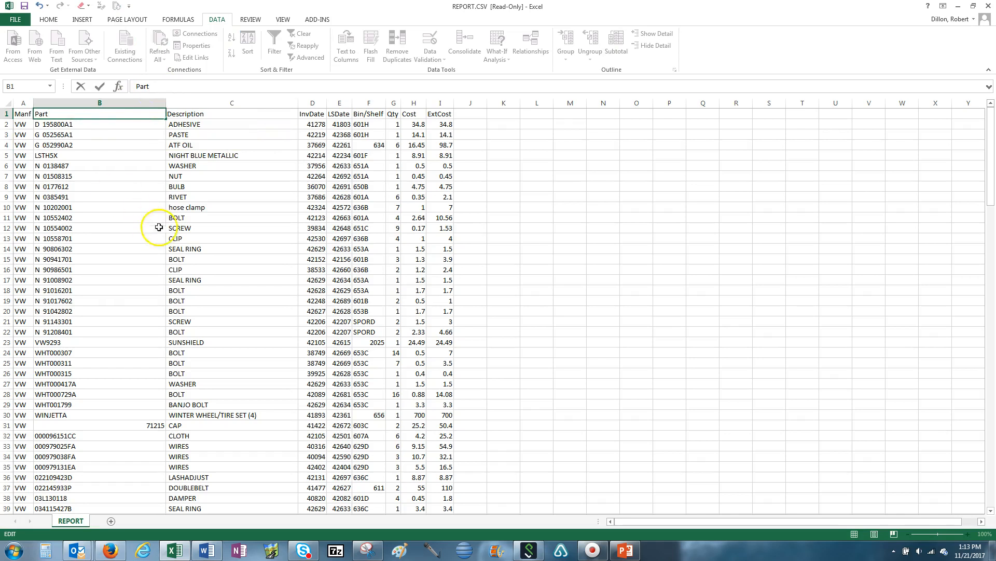
left_click(223, 228)
Step: Apply the Accounting number format to the Cost and ExtCost columns
left_click_drag(414, 103, 440, 104)
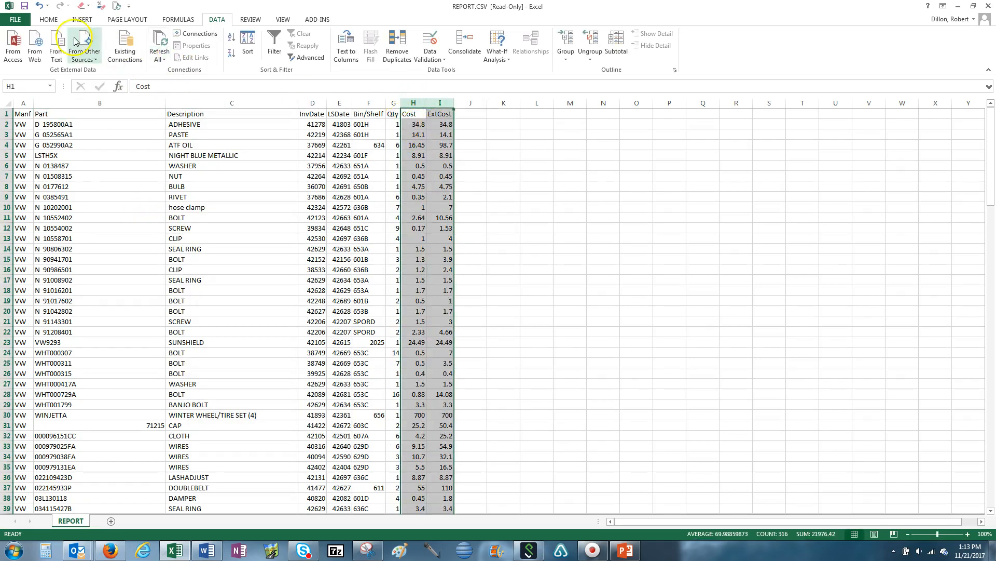
left_click(49, 20)
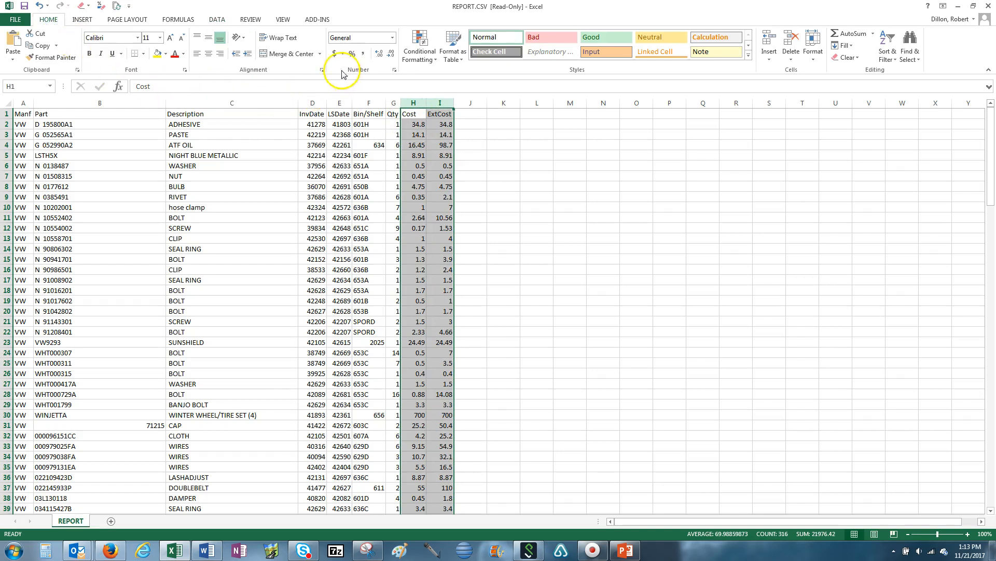
left_click(333, 54)
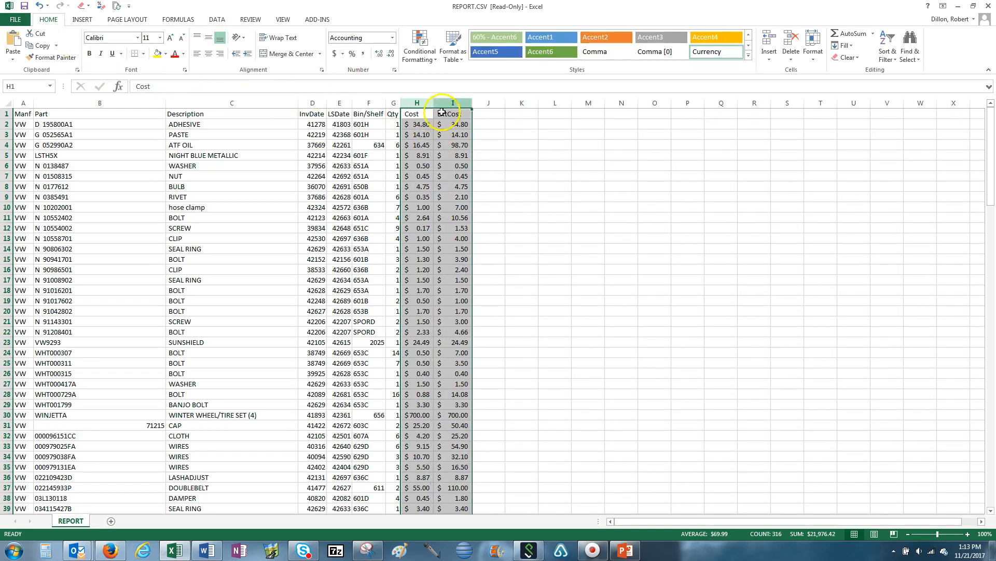
Step: Format the InvDate and LSDate columns as Short Date
left_click_drag(312, 103, 327, 103)
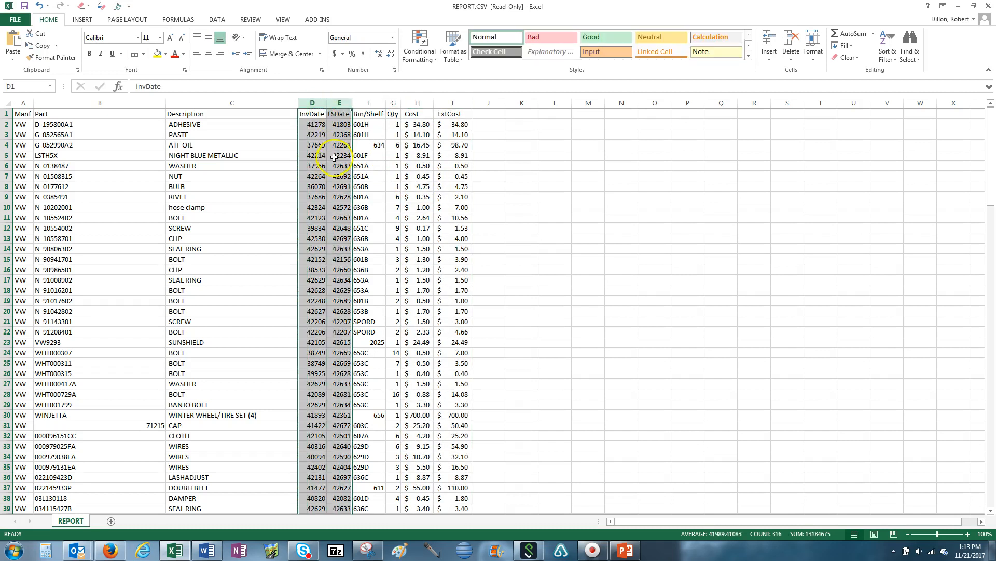
left_click(393, 39)
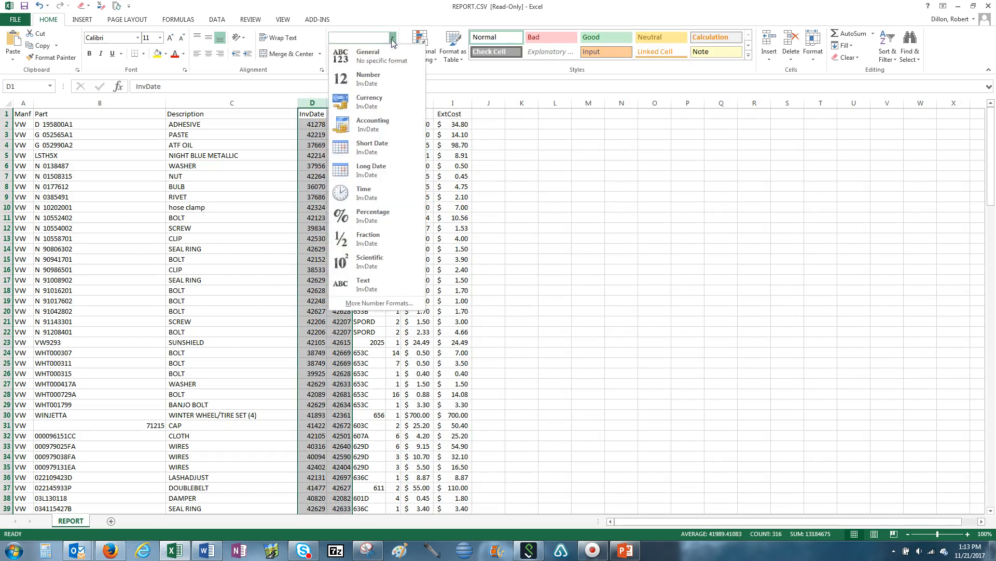
left_click(392, 148)
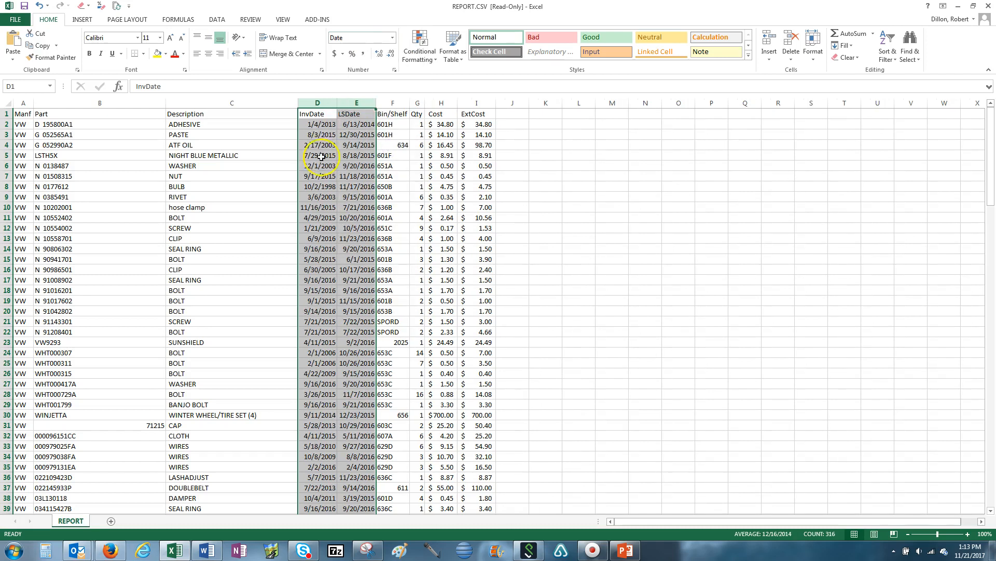
Step: Turn on filters for the header row
left_click(6, 113)
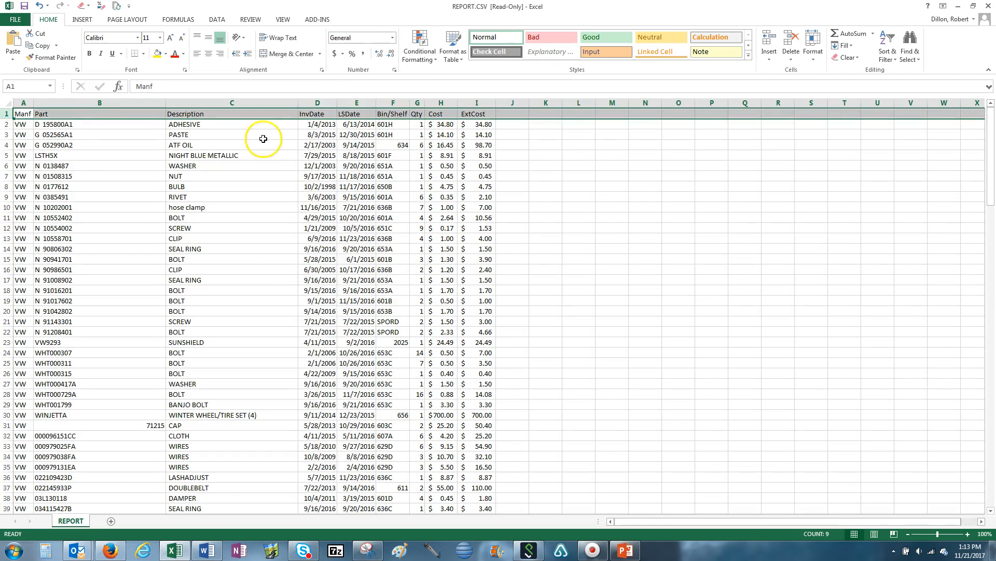
left_click(887, 50)
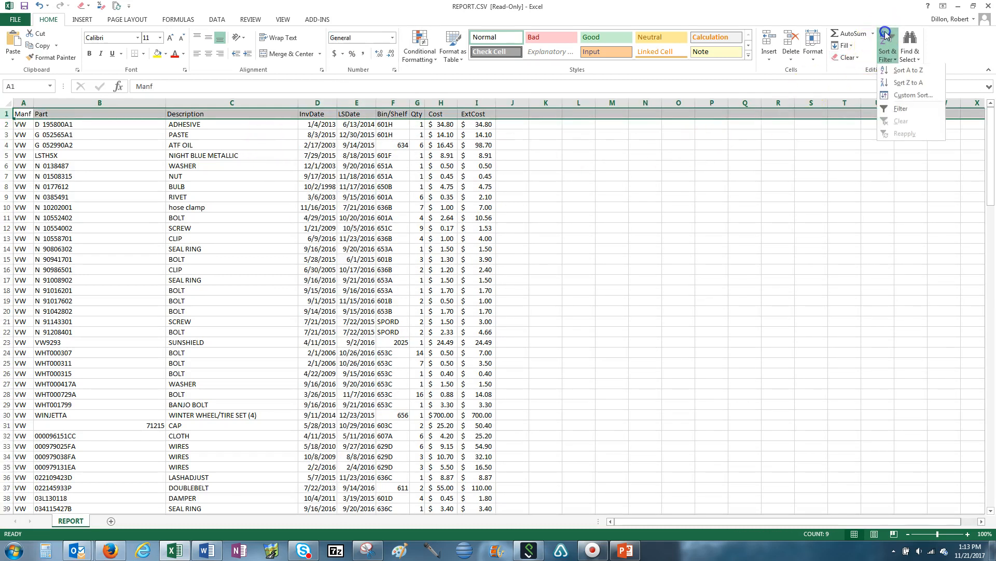
left_click(904, 111)
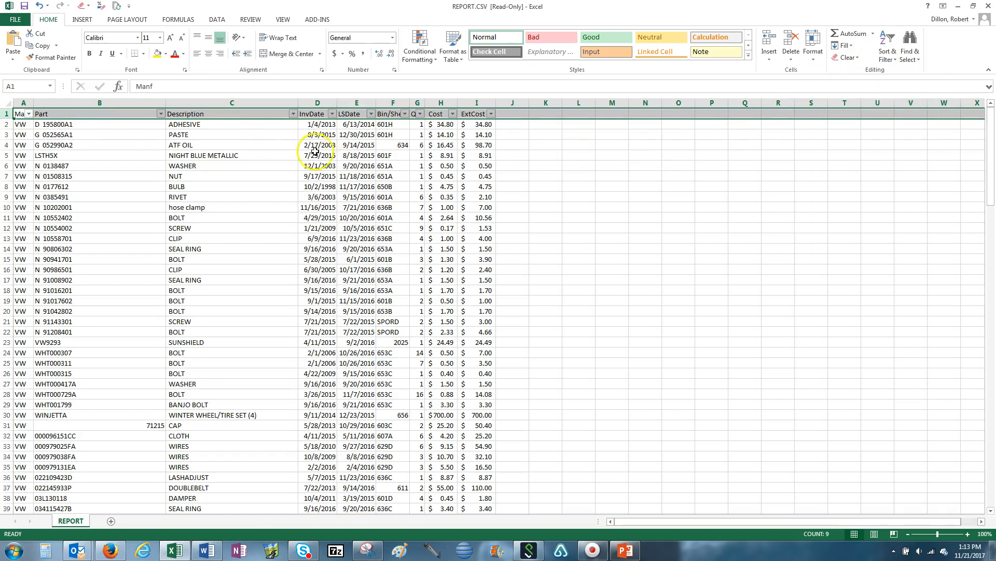
Step: Sort the rows by InvDate oldest to newest, and again newest to oldest
left_click(333, 115)
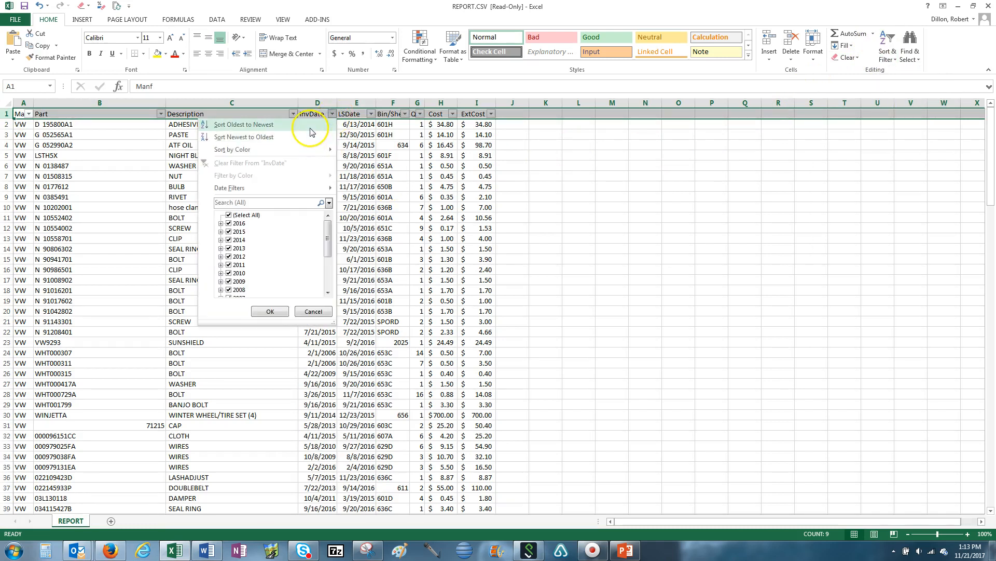
left_click(308, 129)
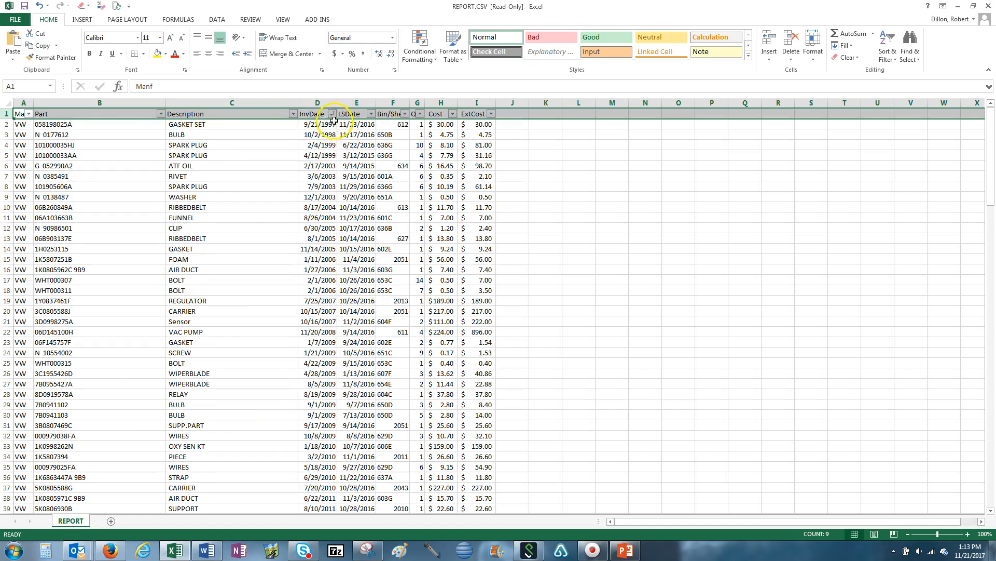
left_click(333, 115)
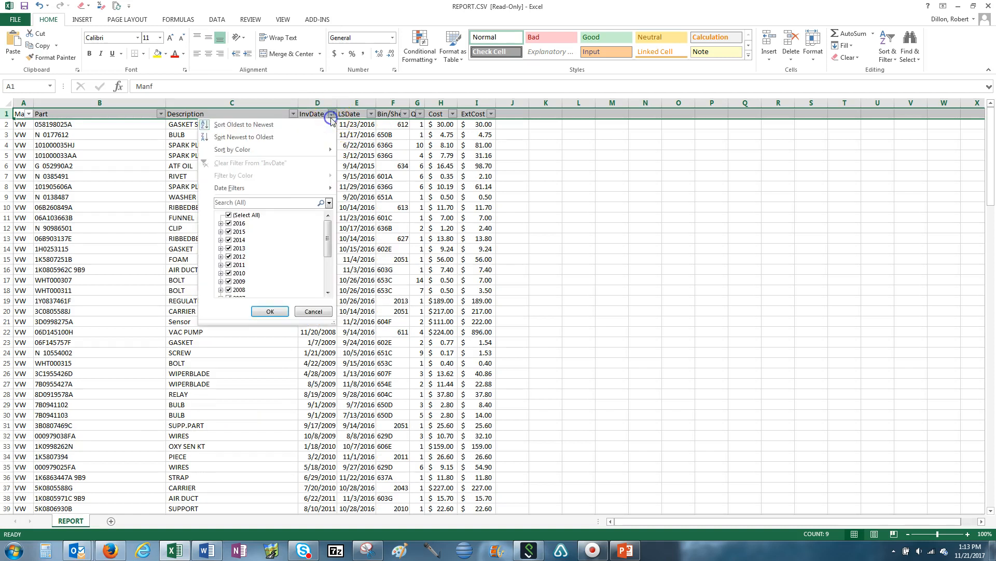
left_click(308, 140)
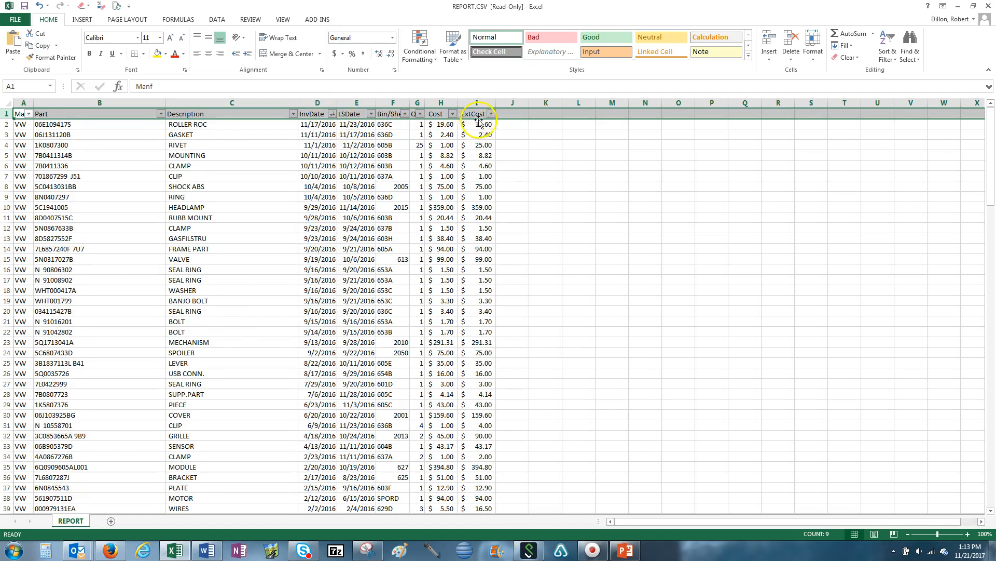
Step: Sort the rows by ExtCost largest to smallest and select the ExtCost cells of rows 2 through 34
left_click(491, 115)
left_click(473, 136)
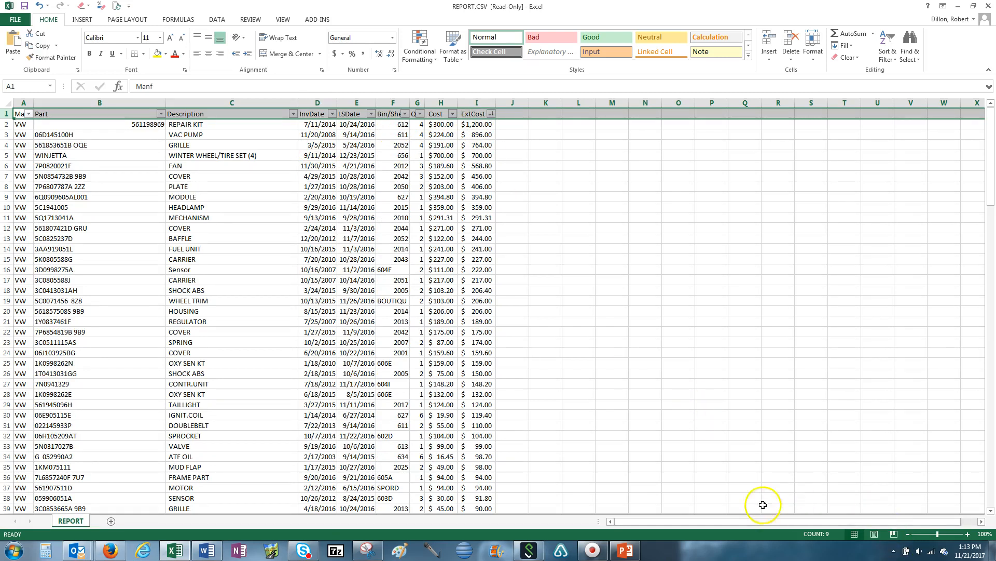
left_click(482, 124)
left_click_drag(483, 123, 482, 456)
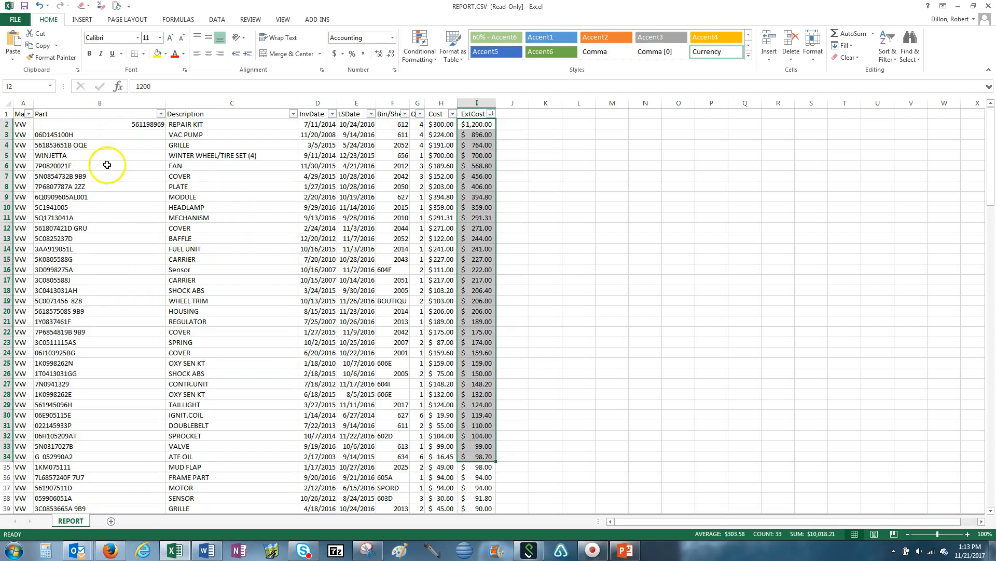
Step: Switch to Page Break Preview and widen the printed page to take in all columns through ExtCost
left_click(282, 19)
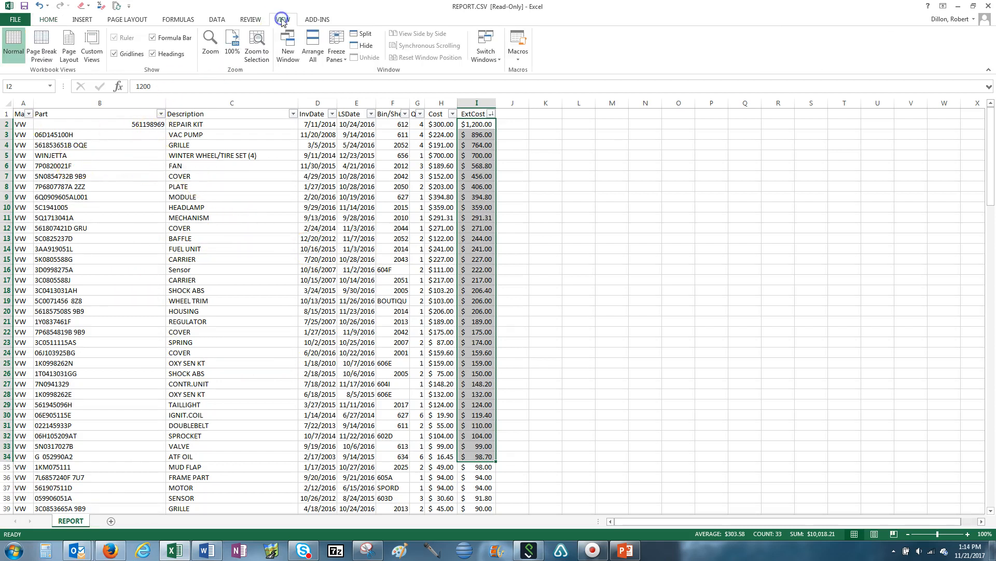
left_click(41, 51)
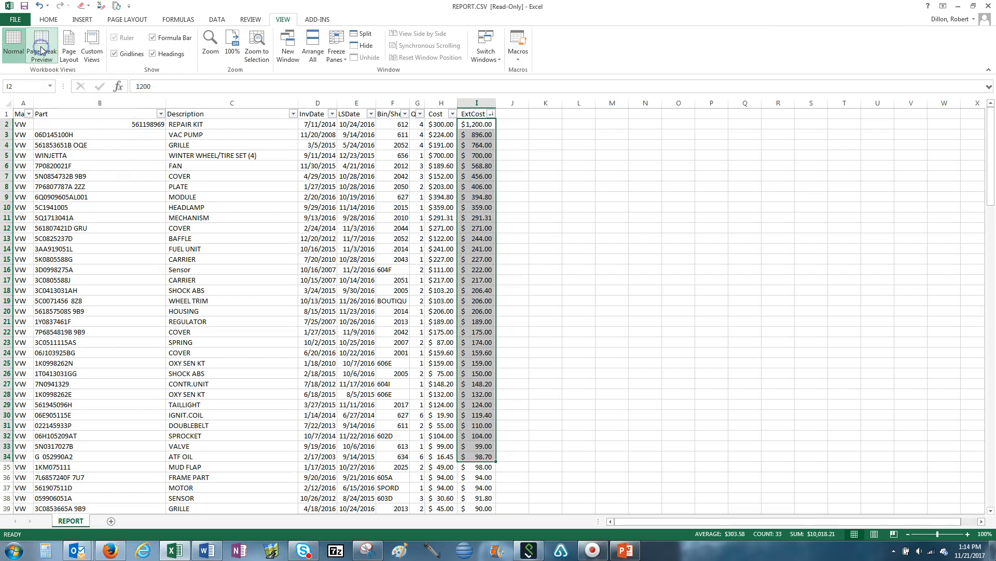
left_click_drag(207, 211, 299, 214)
scroll(236, 337, "down", 18)
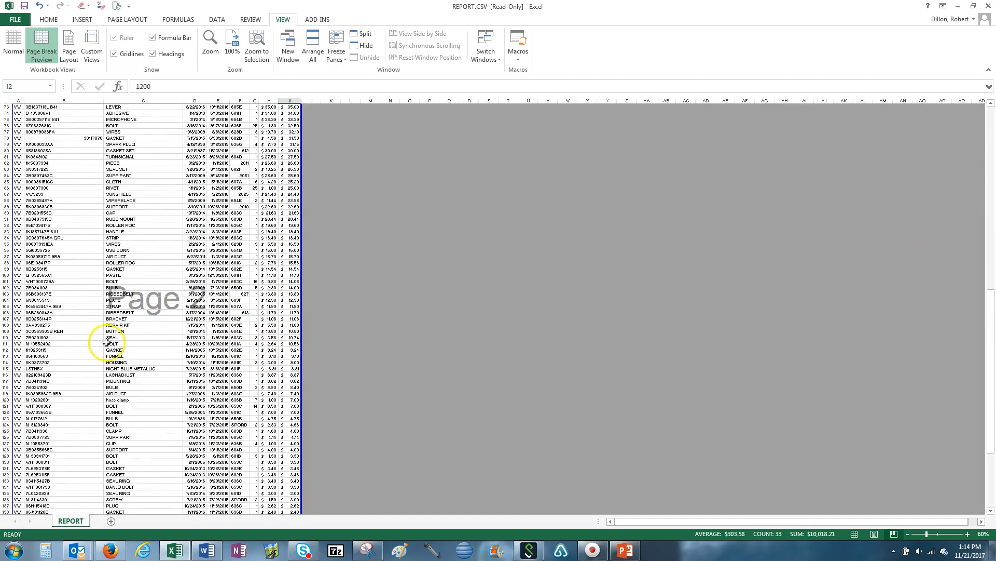
Step: Move the horizontal page break so the first page ends after row 34, and return to Normal view
scroll(171, 329, "up", 18)
scroll(165, 417, "down", 6)
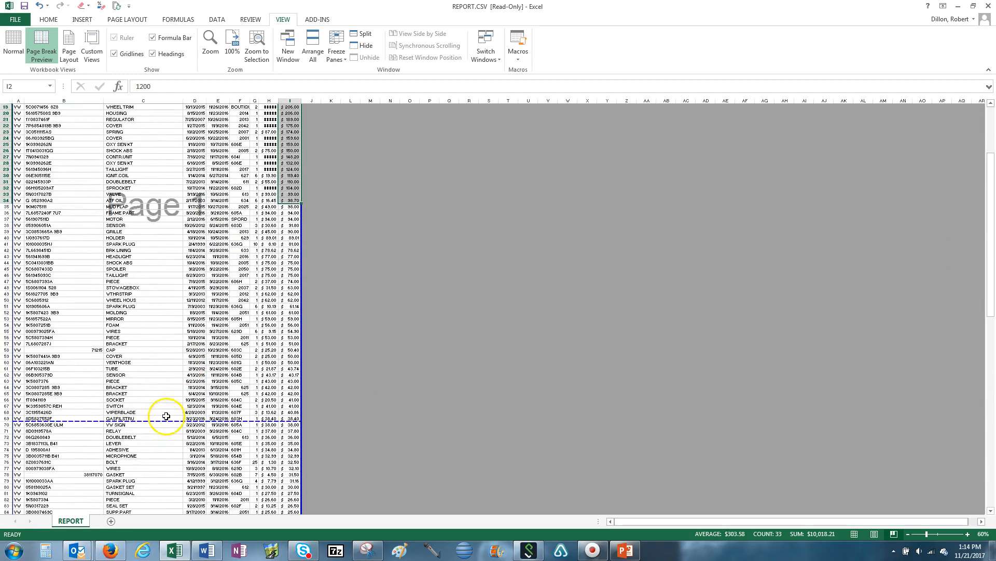
left_click_drag(167, 231, 164, 203)
scroll(160, 270, "up", 6)
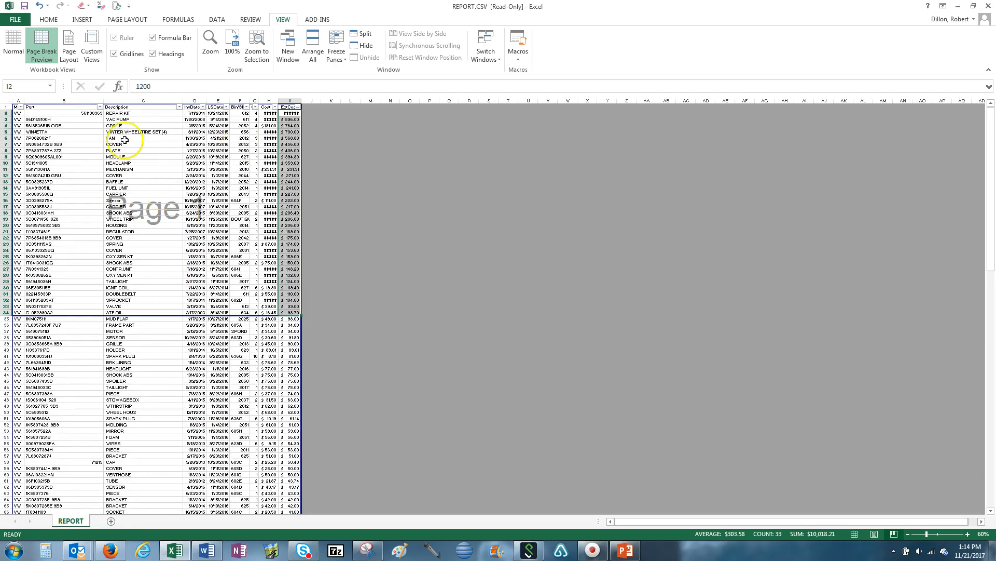
left_click(22, 54)
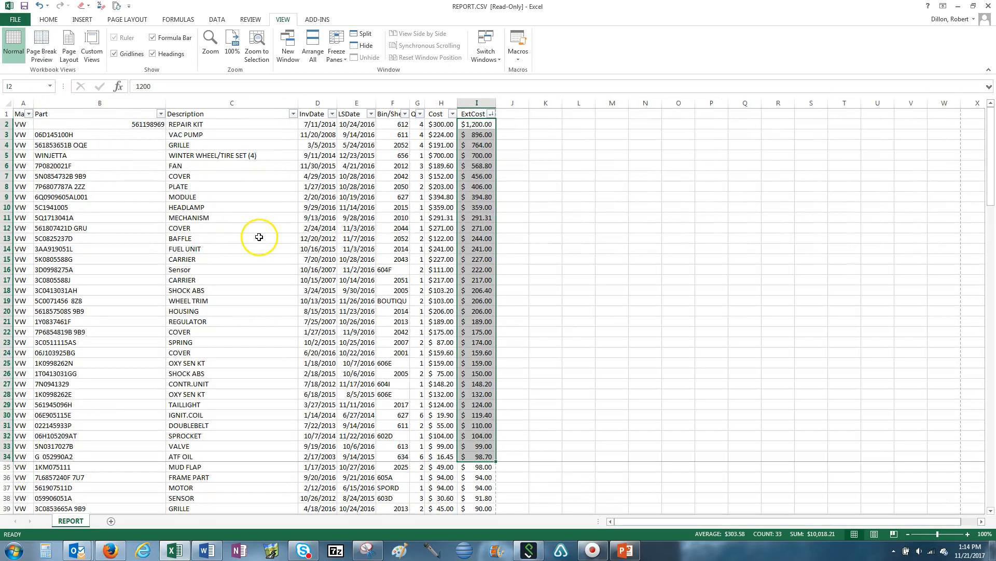
Step: Check the Parts Availability Search page in Firefox and return to the report
left_click(111, 551)
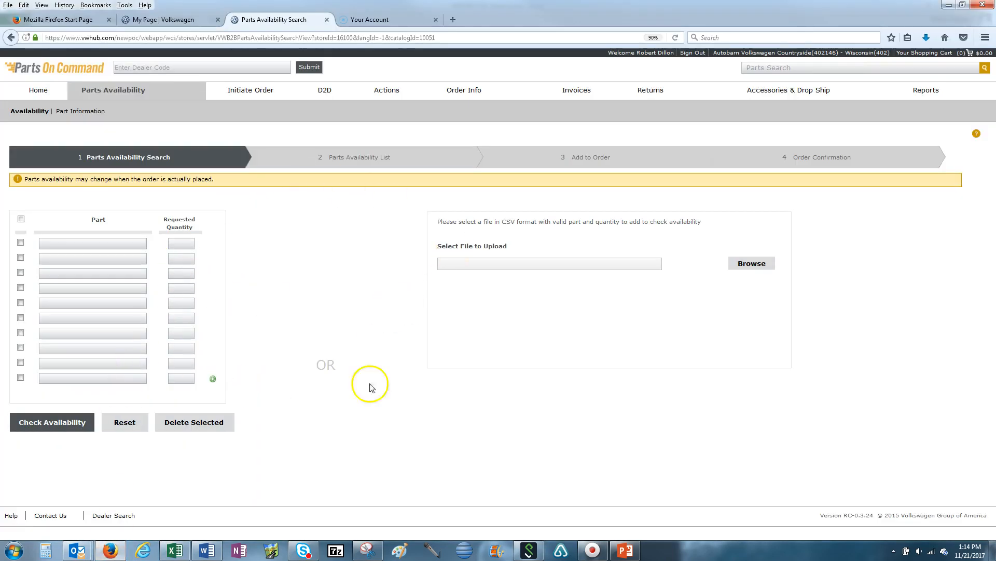
left_click(175, 551)
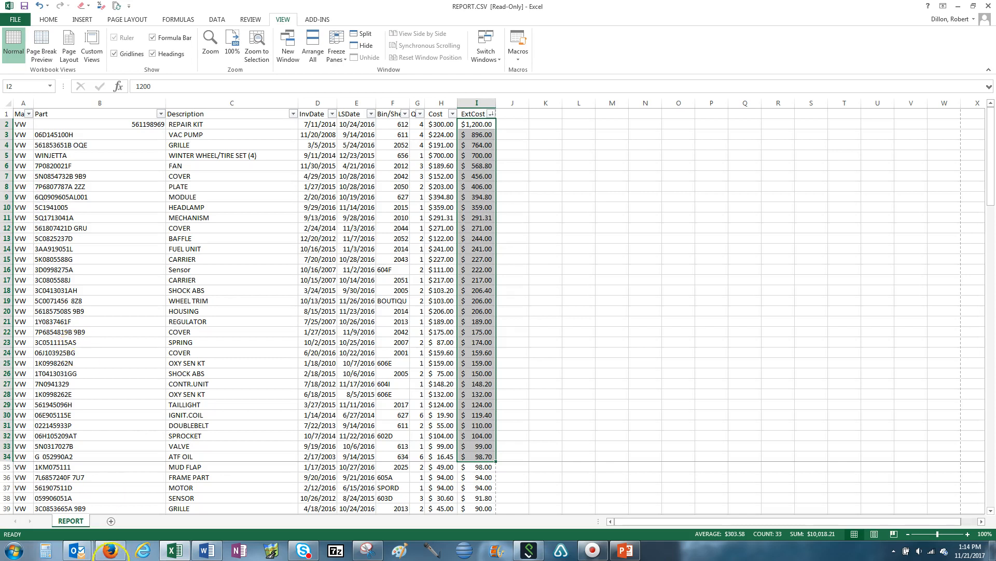
left_click(112, 551)
left_click(112, 552)
Step: Delete the Manf, Description, InvDate, LSDate and Bin/Shelf columns
left_click_drag(23, 101, 389, 117)
right_click(358, 191)
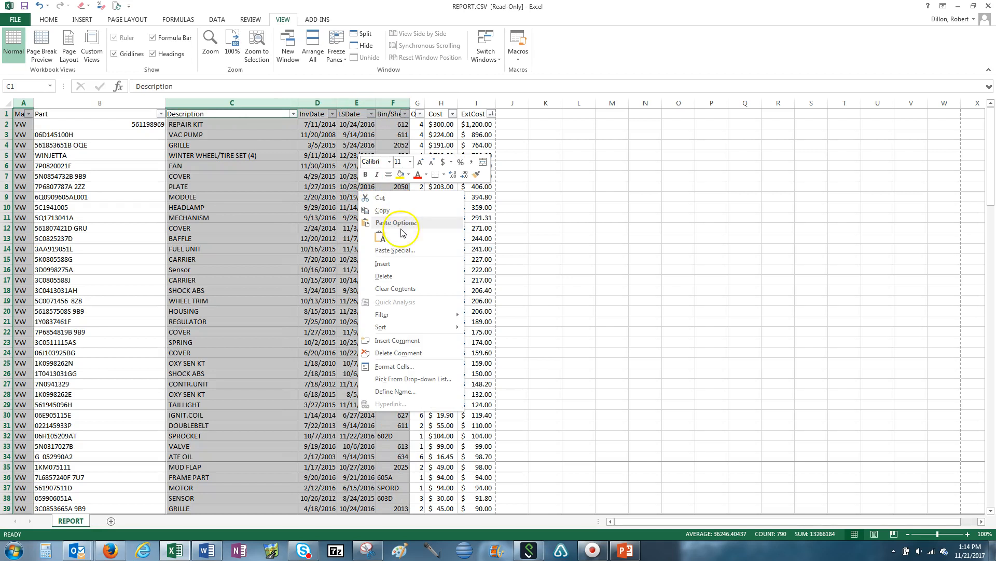
left_click(389, 279)
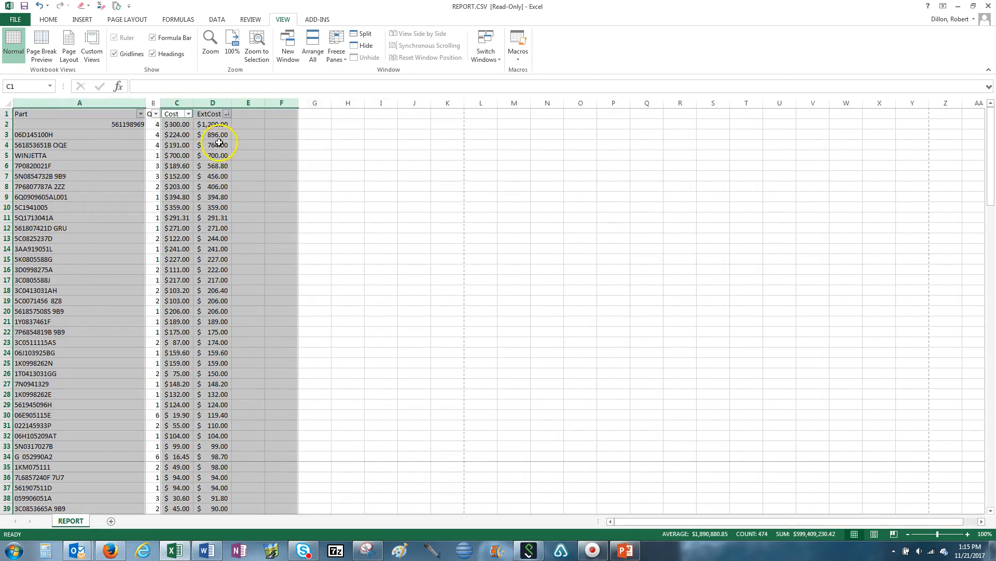
Step: Delete the Cost and ExtCost columns, keeping only Part and quantity
left_click(177, 103)
left_click_drag(177, 103, 216, 102)
right_click(224, 158)
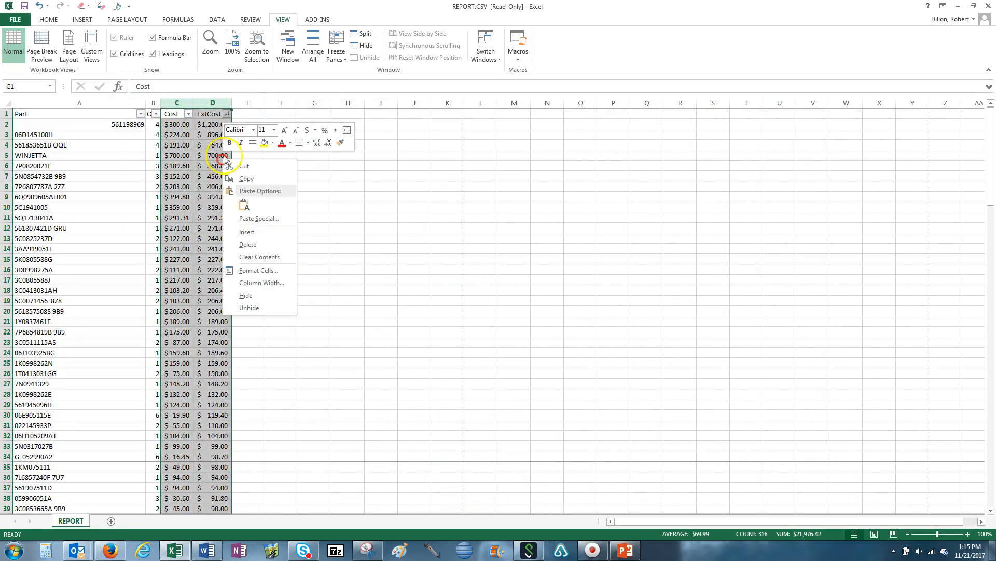
key("Escape")
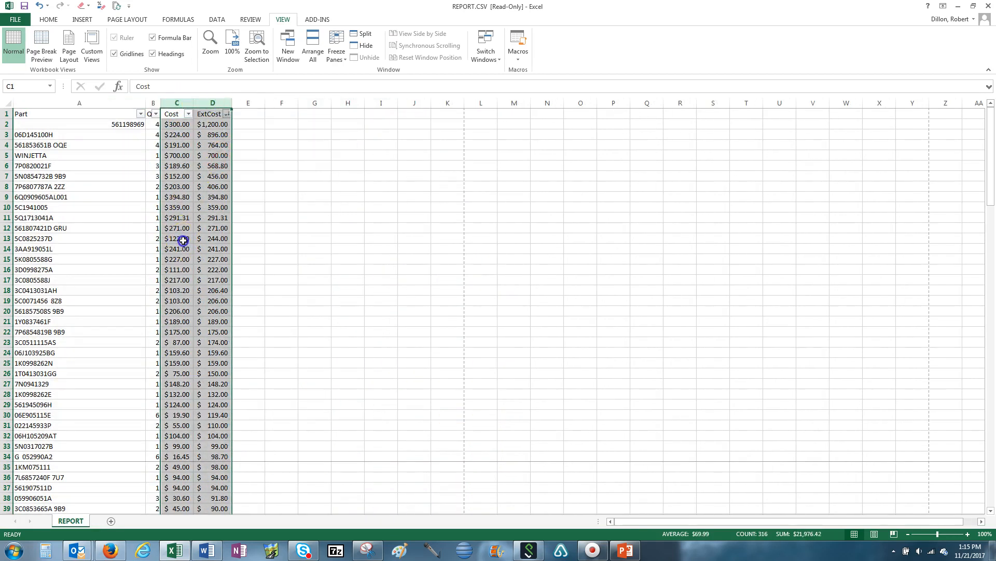
right_click(208, 155)
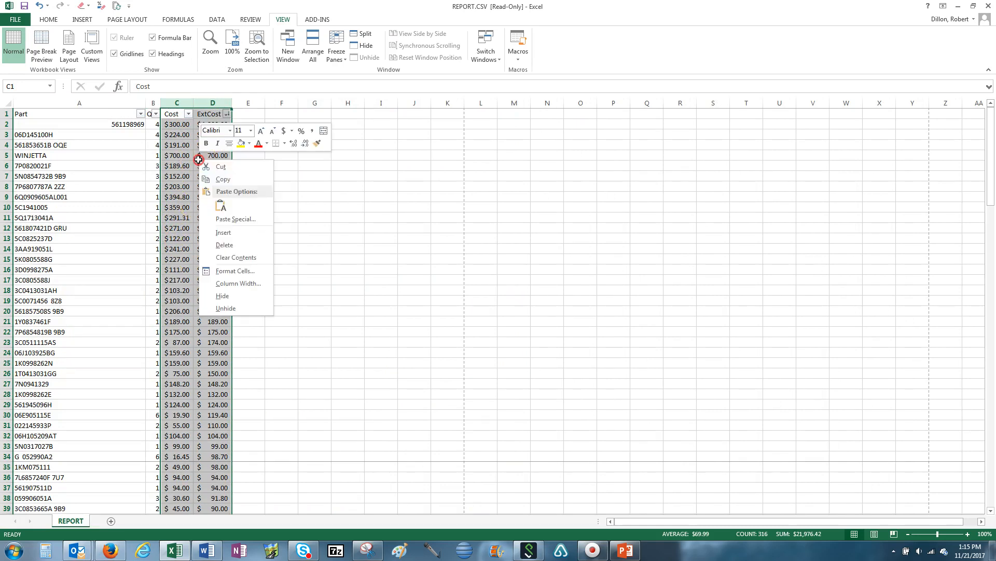
left_click(224, 246)
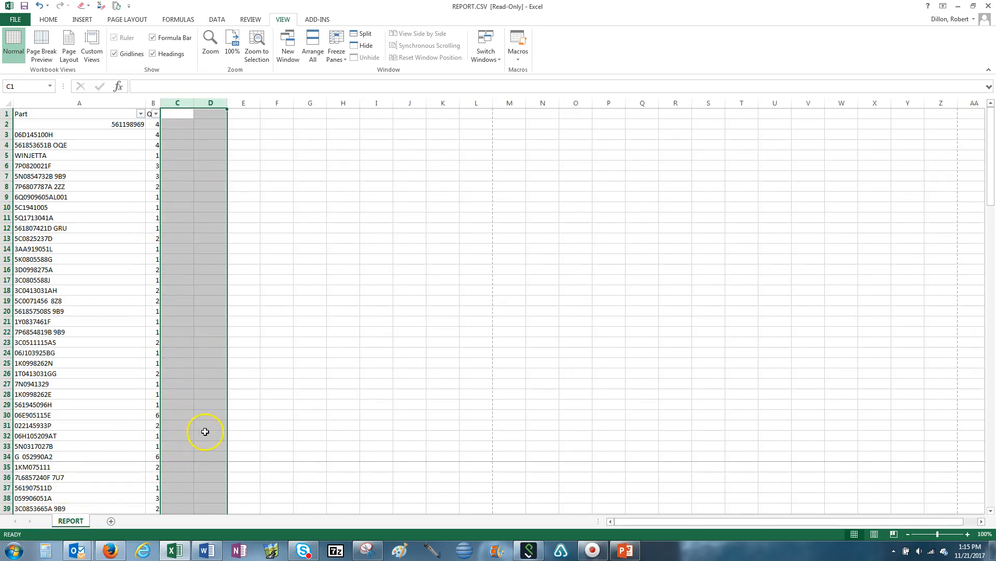
Step: Upload DT Test.csv as the parts file on the Parts Availability Search page
left_click(109, 552)
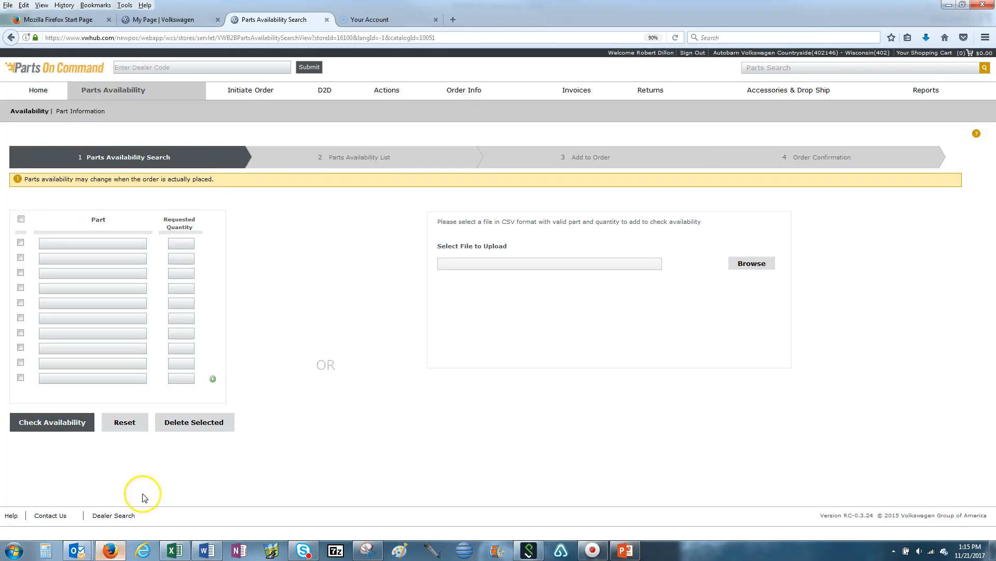
left_click(754, 264)
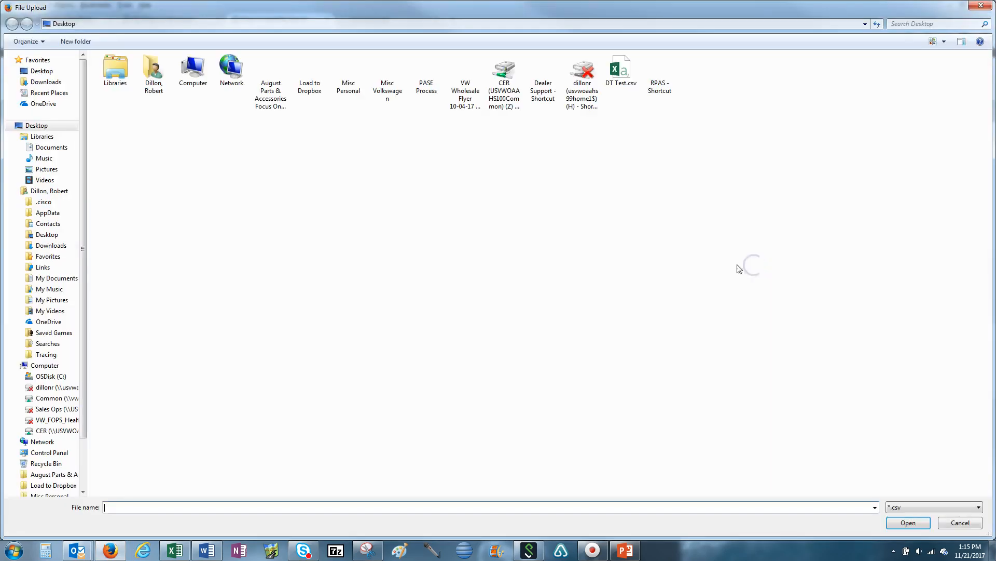
double_click(620, 73)
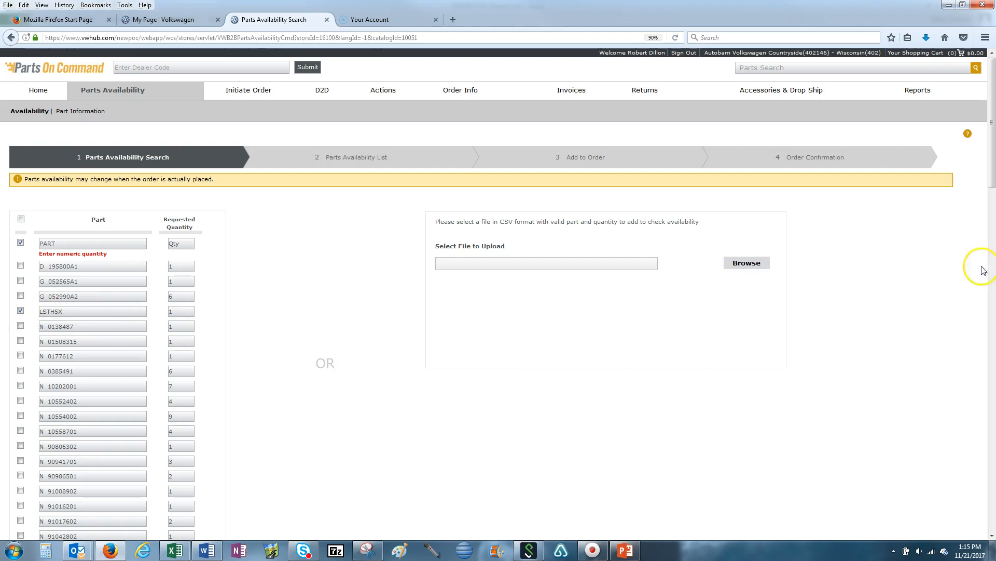
Step: Delete the checked invalid rows from the uploaded list and check availability of the remaining parts
left_click_drag(993, 150, 259, 421)
left_click_drag(992, 156, 466, 526)
left_click_drag(992, 158, 976, 516)
left_click(193, 500)
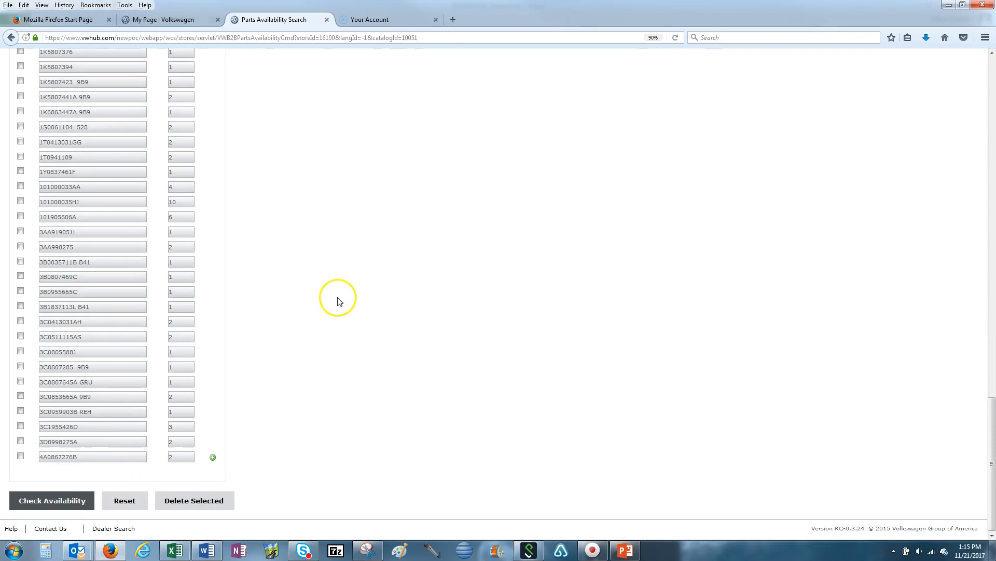
left_click(22, 517)
left_click(46, 503)
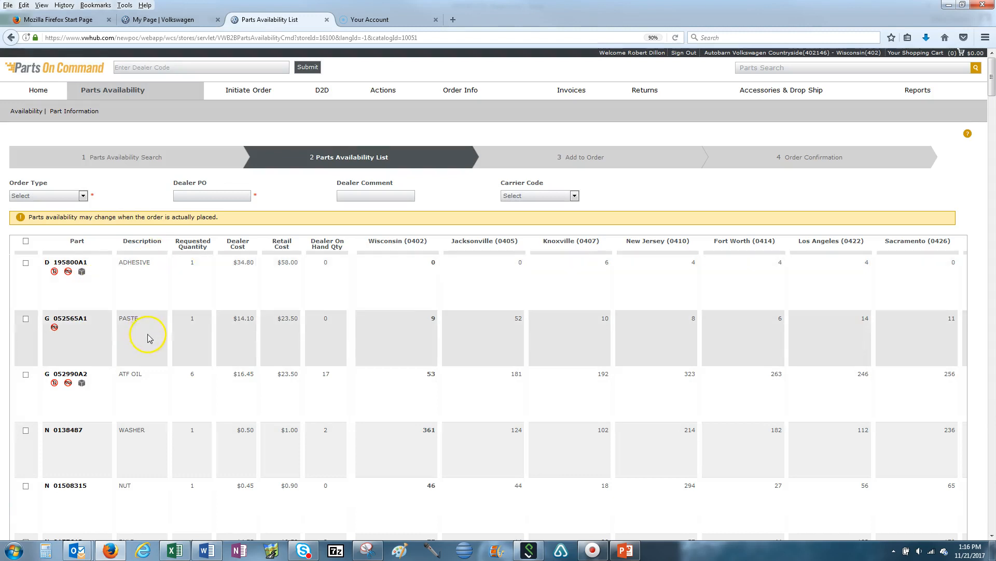
Step: Review the availability results listed for the uploaded parts
scroll(145, 335, "down", 2)
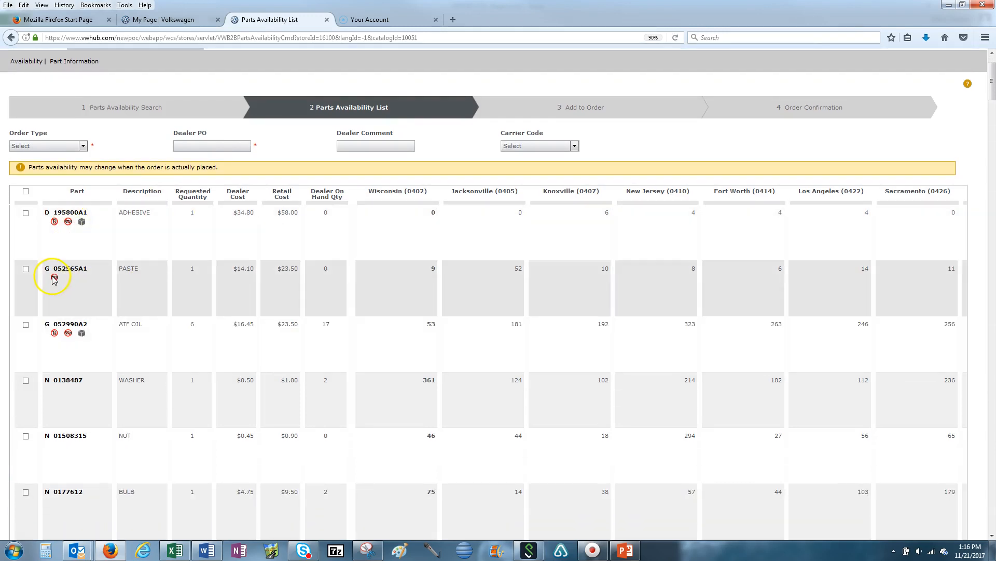
scroll(151, 351, "down", 2)
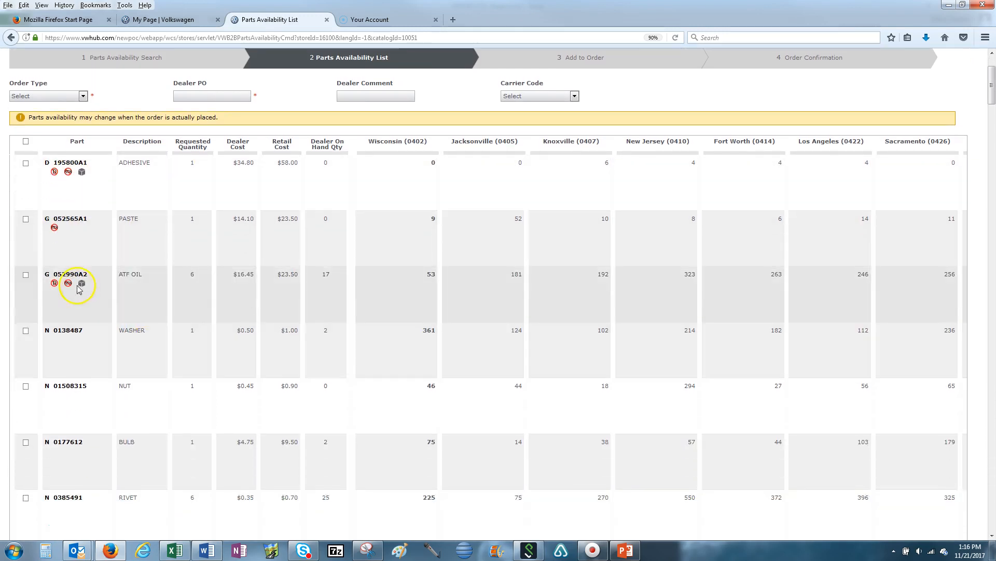
scroll(151, 345, "down", 6)
scroll(100, 222, "up", 4)
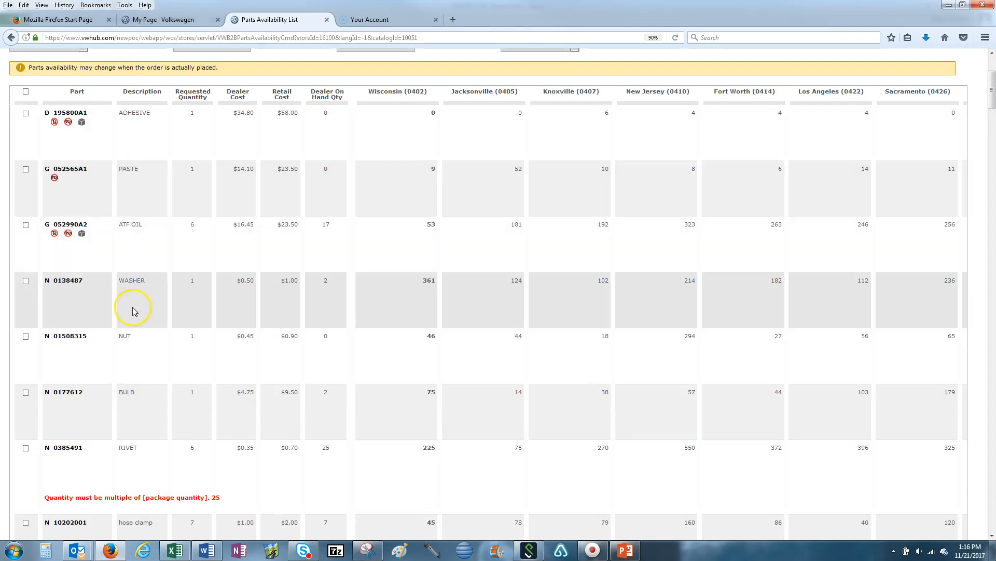
scroll(133, 312, "down", 4)
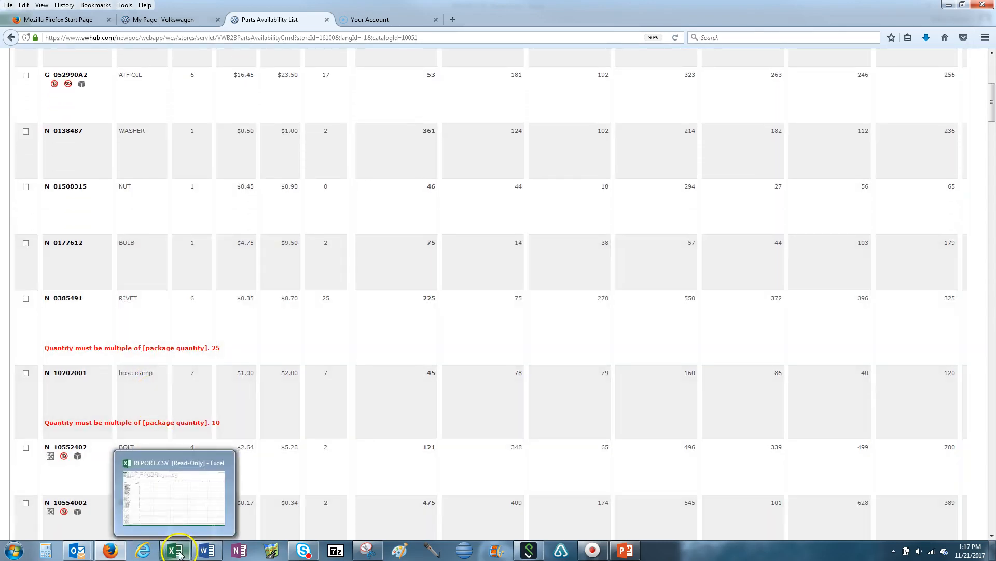
Step: Switch back to the report workbook and select the Part column
left_click(179, 555)
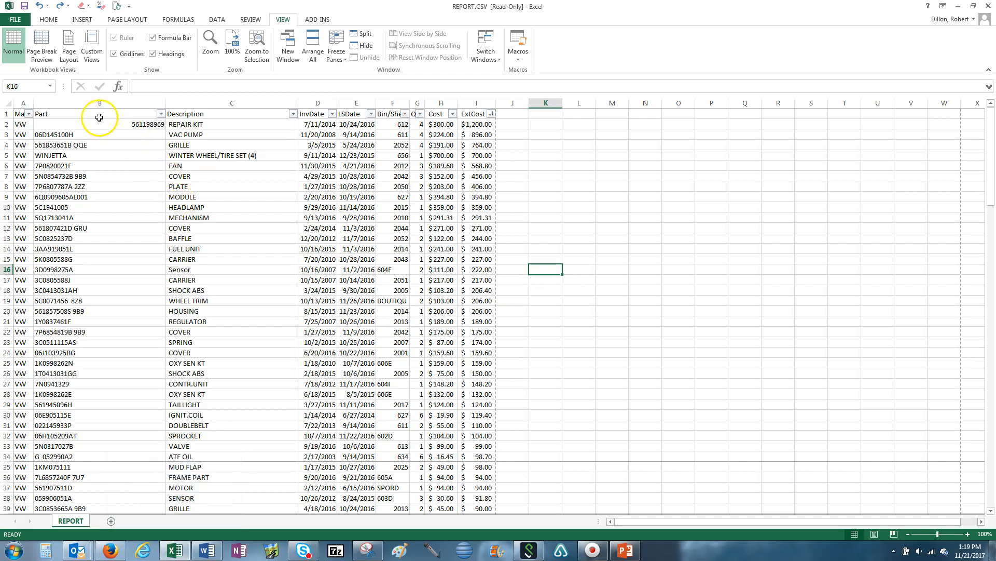
left_click(99, 103)
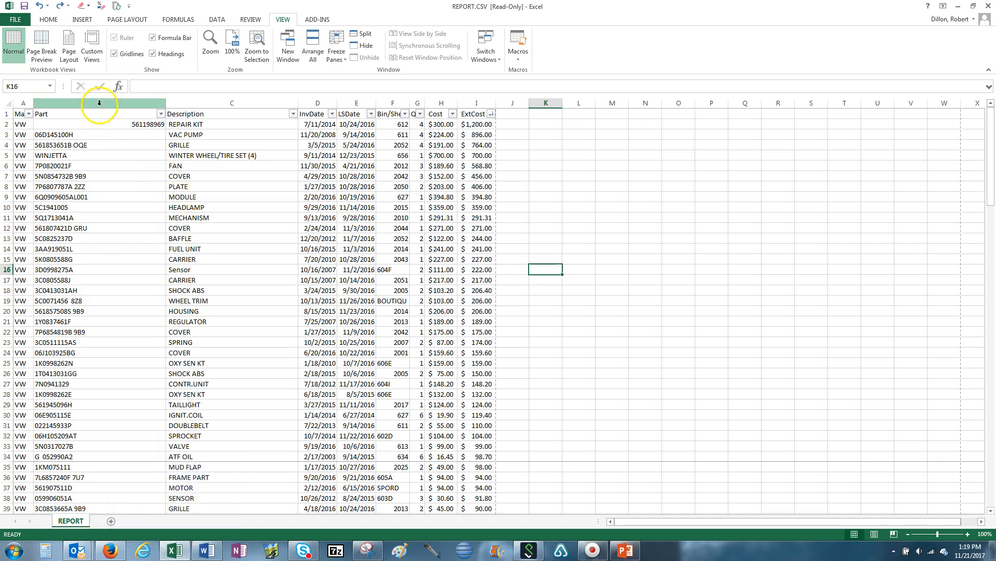